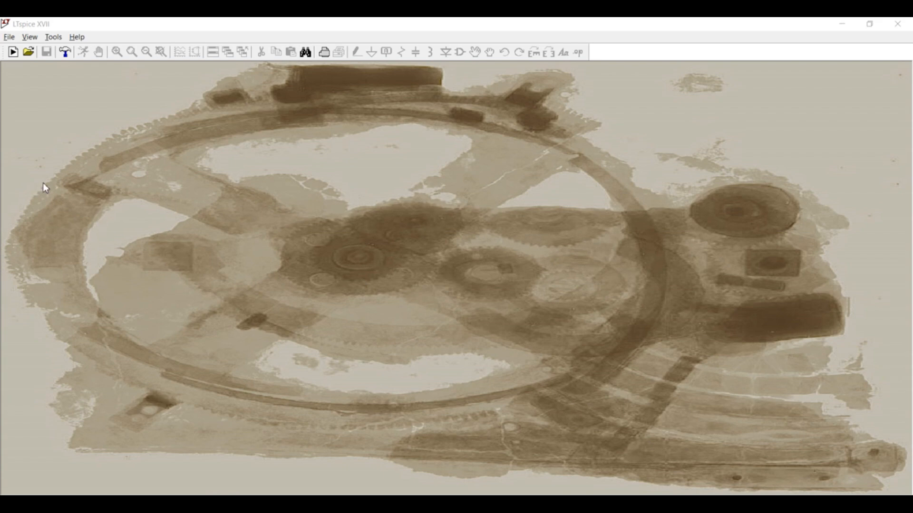
Create a new schematic and place one voltage source in it
left_click(10, 37)
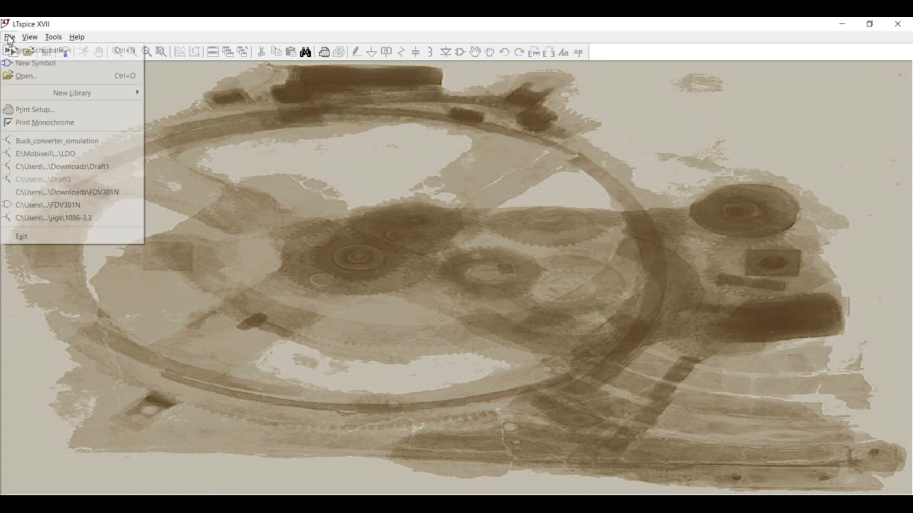
left_click(36, 50)
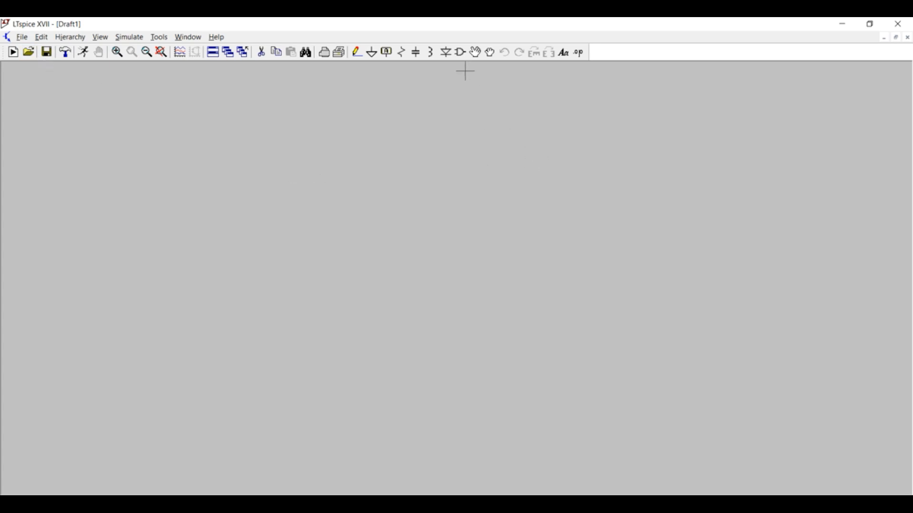
left_click(461, 54)
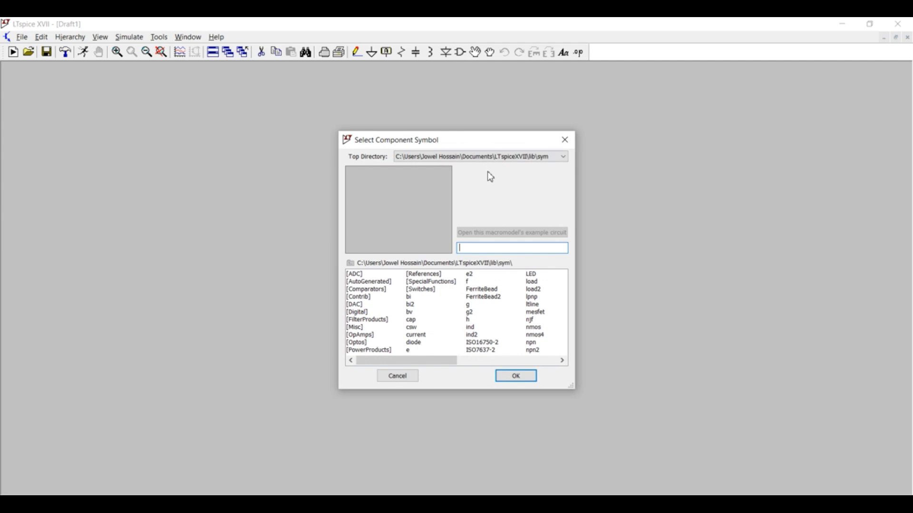
type("voltage")
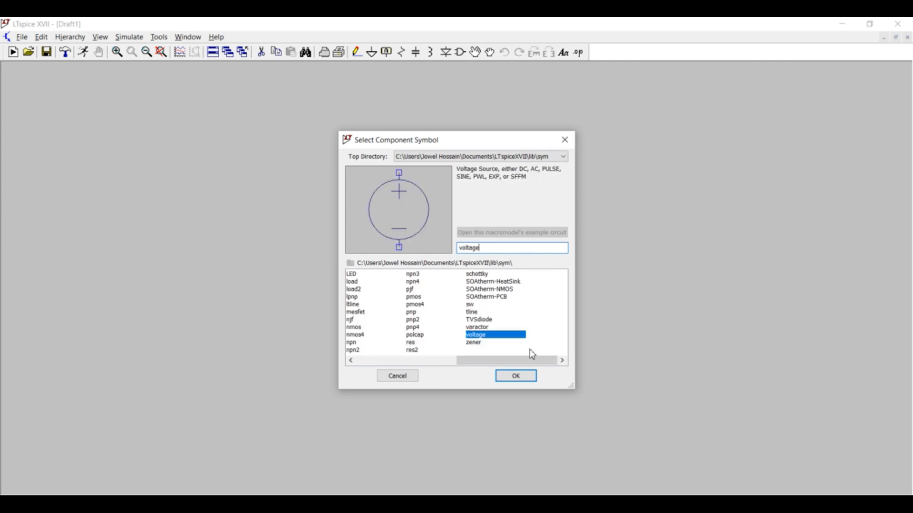
left_click(522, 378)
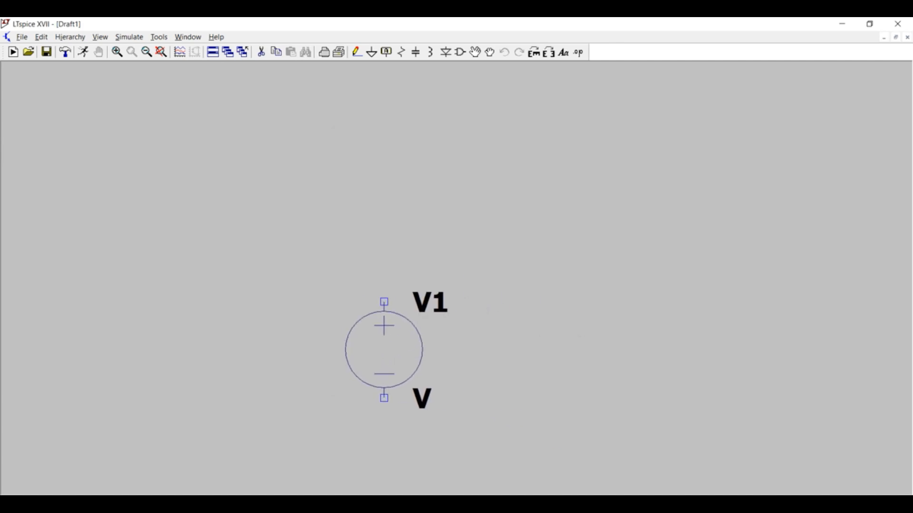
left_click(384, 294)
key("Escape")
Place a horizontal resistor above and beside the voltage source, and a vertical capacitor on the resistor's far side
left_click(402, 53)
key("ctrl+r")
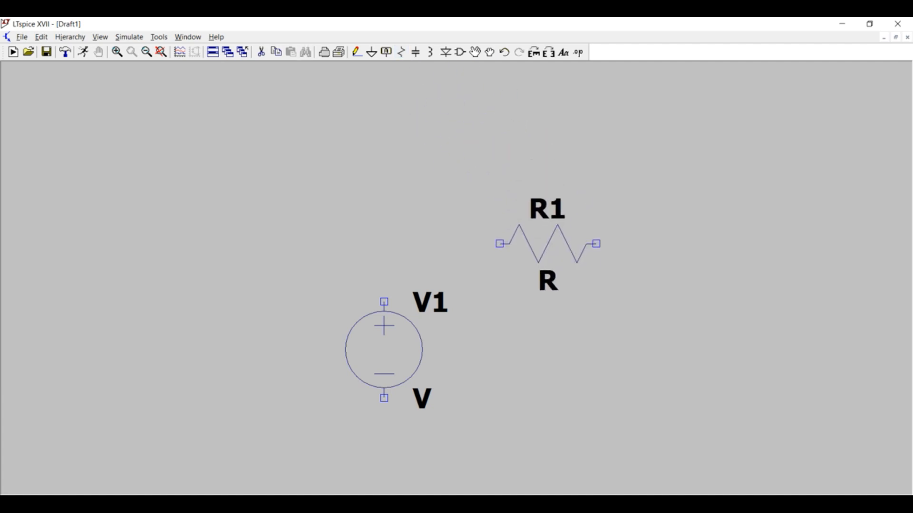
left_click(548, 244)
key("Escape")
left_click(416, 52)
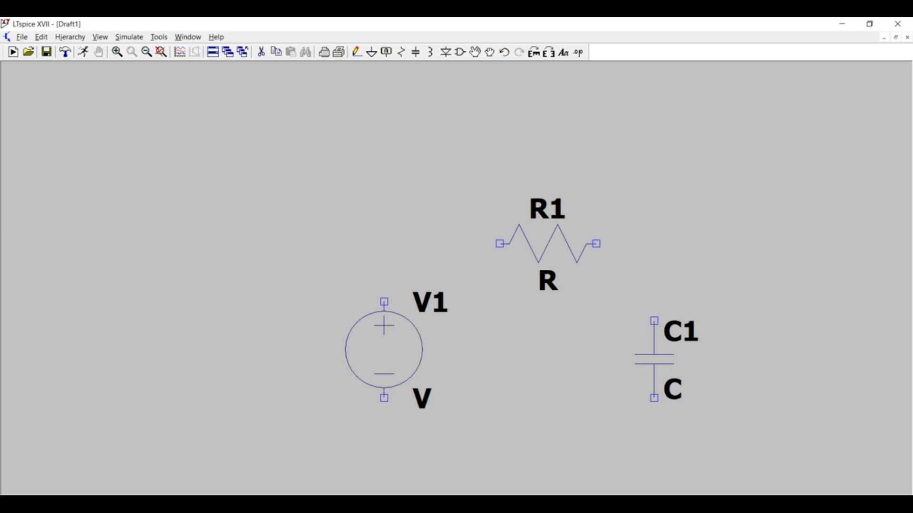
left_click(654, 359)
key("Escape")
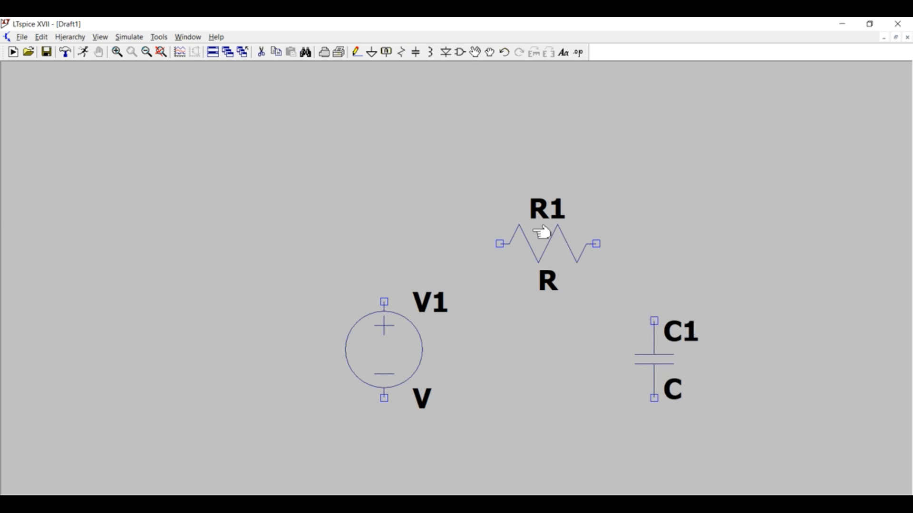
Wire V1's positive terminal to the near end of R1, and R1's other end to C1's upper terminal
left_click(356, 52)
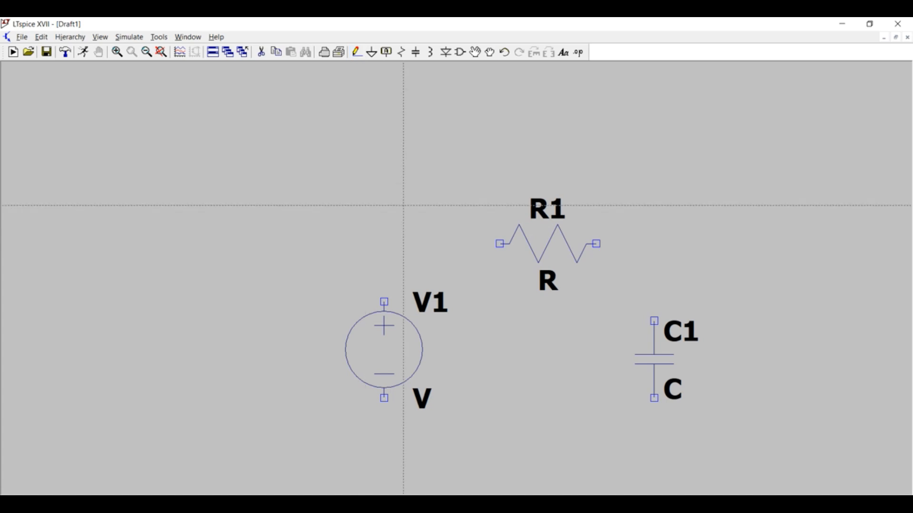
left_click(384, 301)
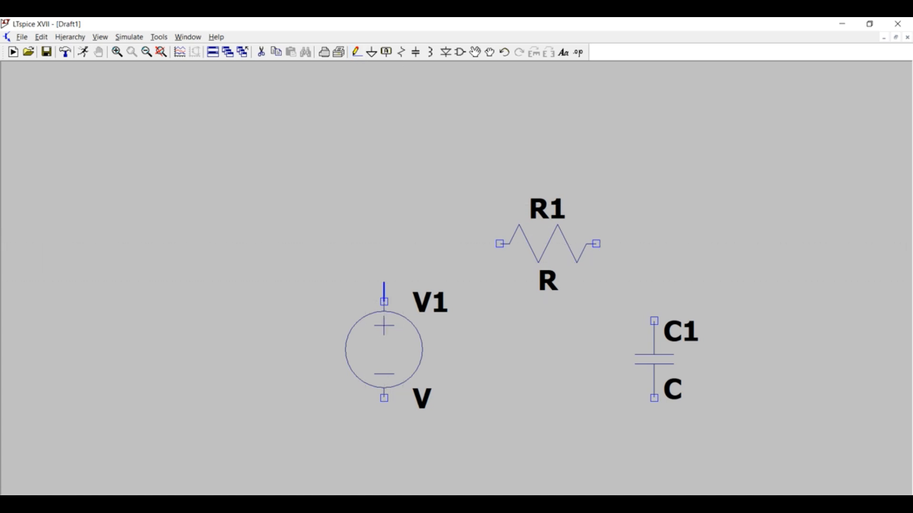
left_click(384, 244)
left_click(499, 243)
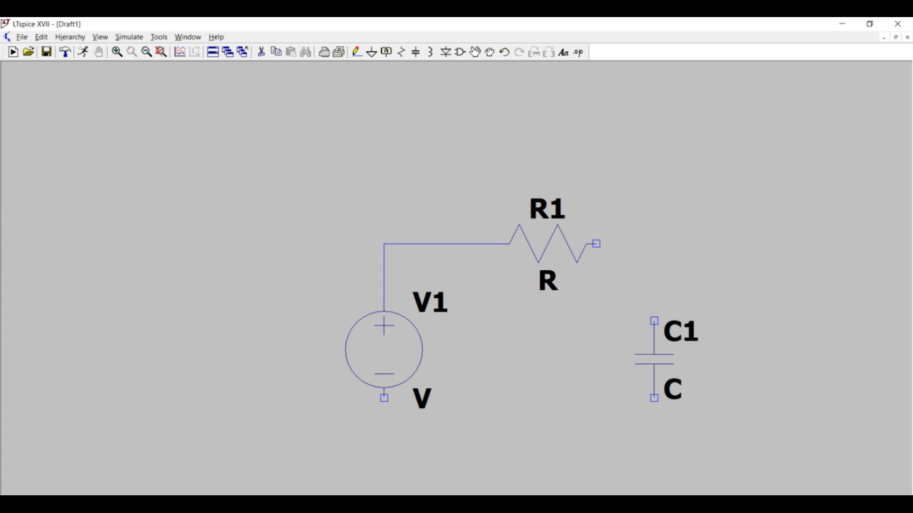
left_click(597, 244)
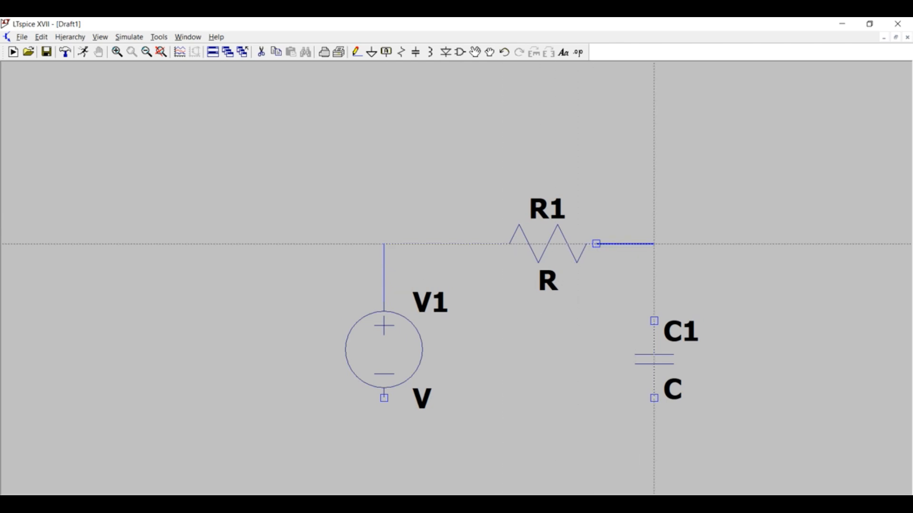
left_click(654, 321)
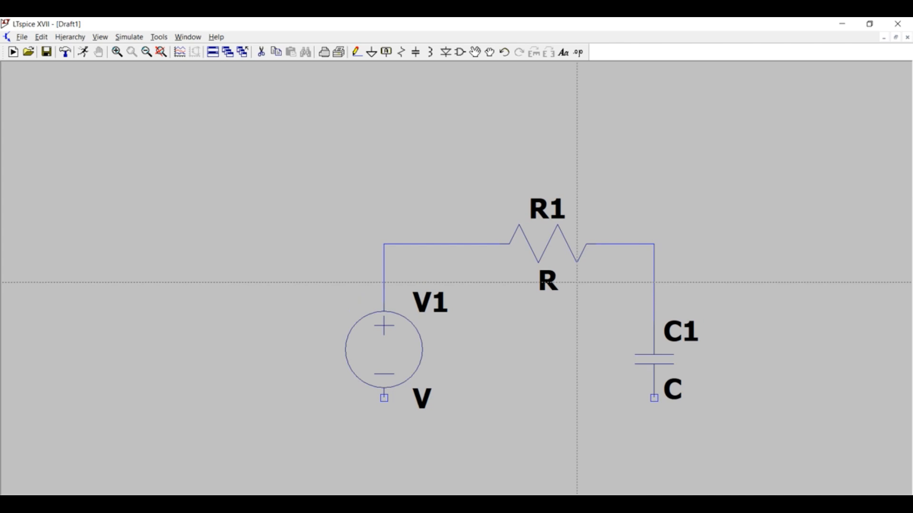
key("Escape")
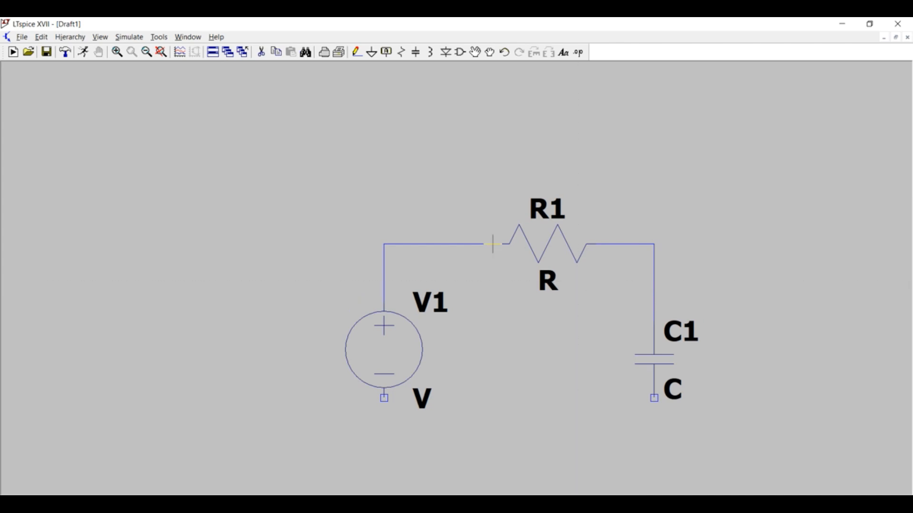
Place a ground symbol below the circuit, midway between V1 and C1
left_click(371, 52)
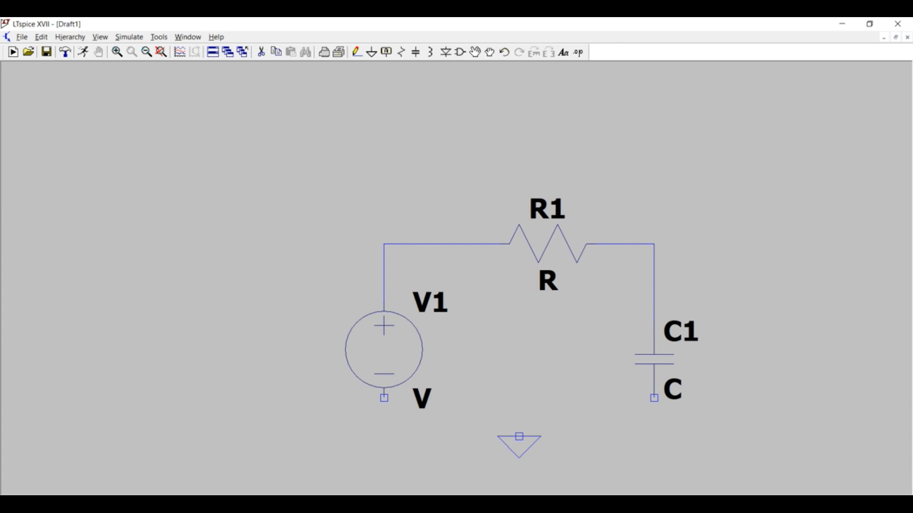
left_click(519, 436)
key("Escape")
Wire V1's negative terminal straight across to C1's lower terminal
left_click(356, 52)
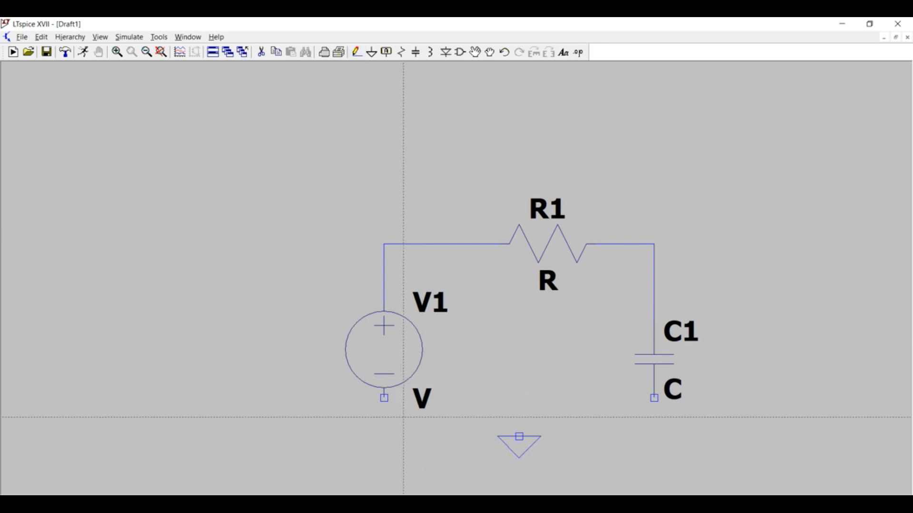
left_click(384, 397)
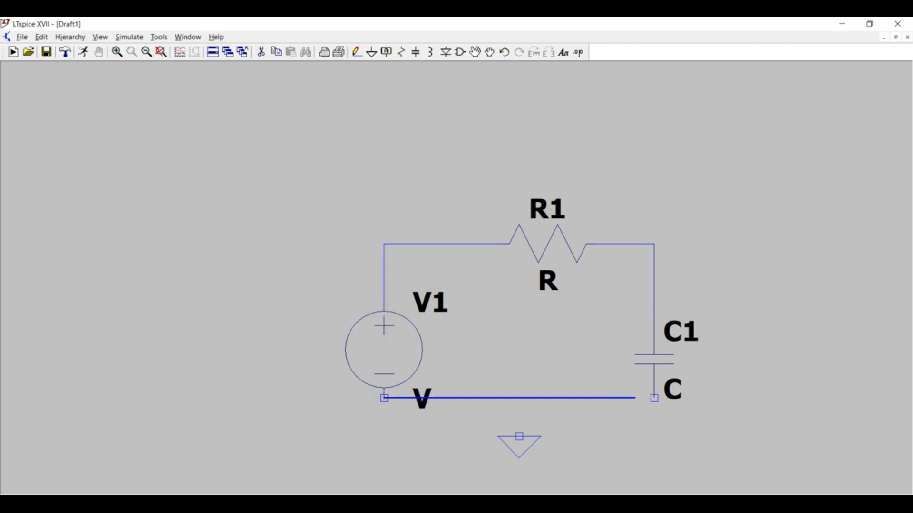
left_click(654, 398)
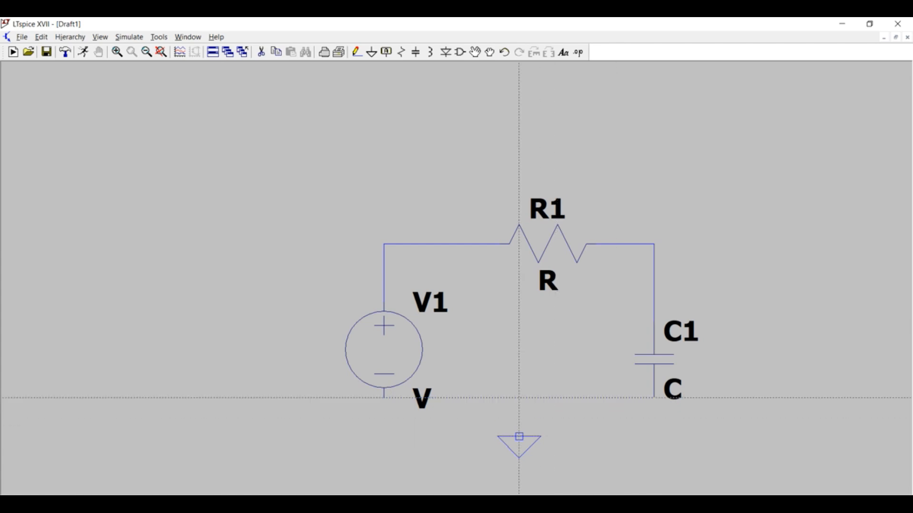
left_click(538, 398)
key("Escape")
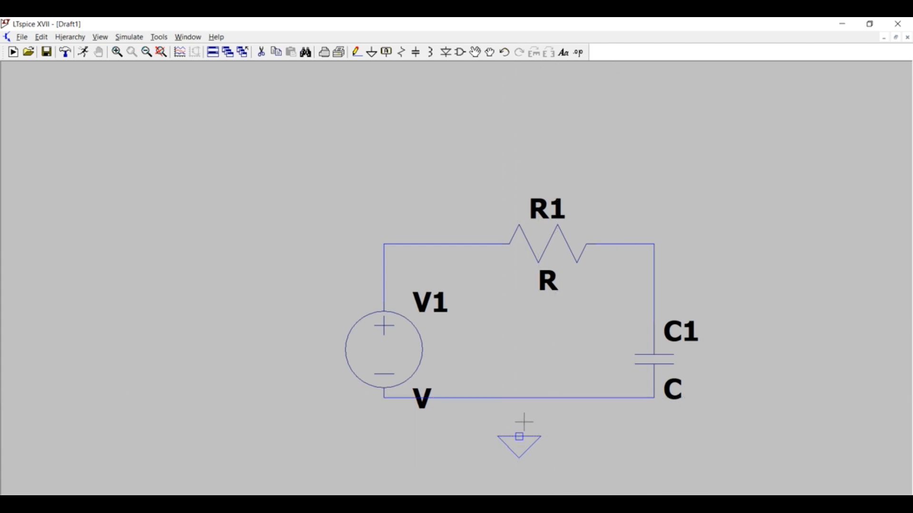
Connect the ground symbol with a vertical wire to the return line between V1 and C1
left_click(356, 52)
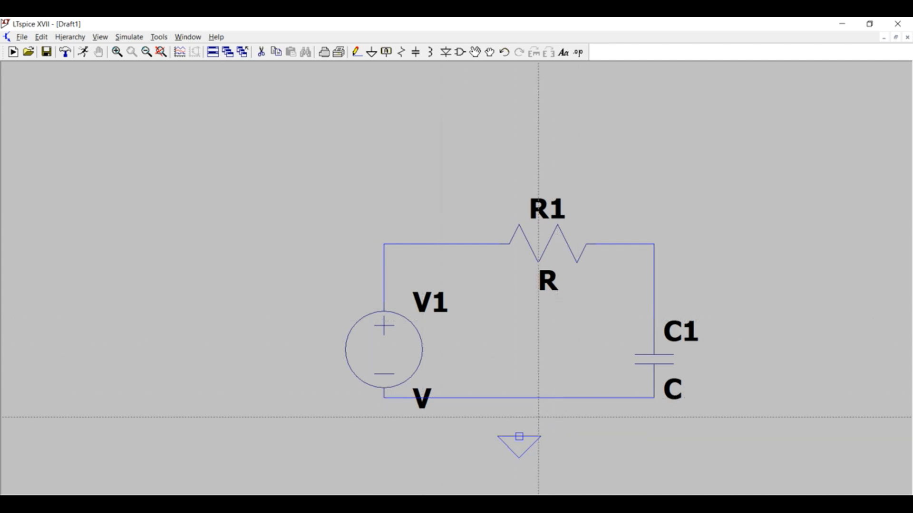
left_click(519, 437)
left_click(519, 397)
key("Escape")
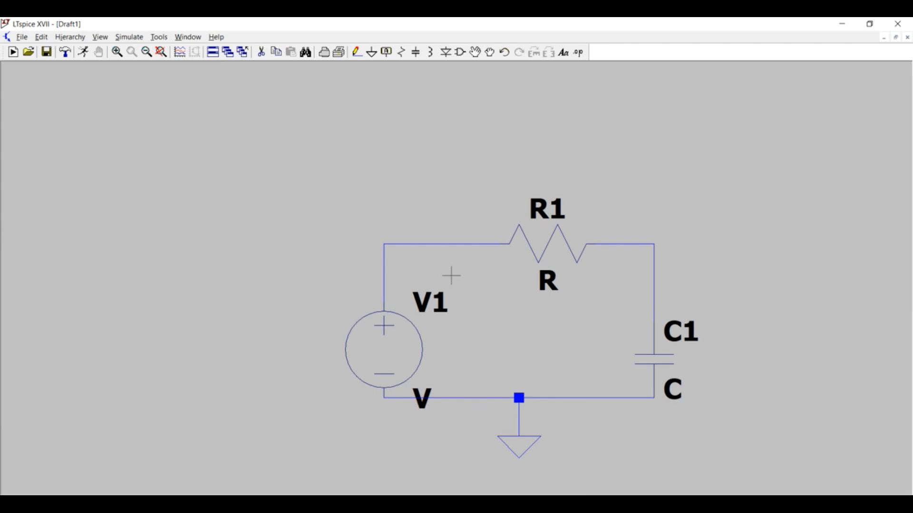
Create a net label named Out and place it just beyond the corner where R1's wire turns down to C1
scroll(441, 220, "up", 1)
scroll(441, 219, "down", 2)
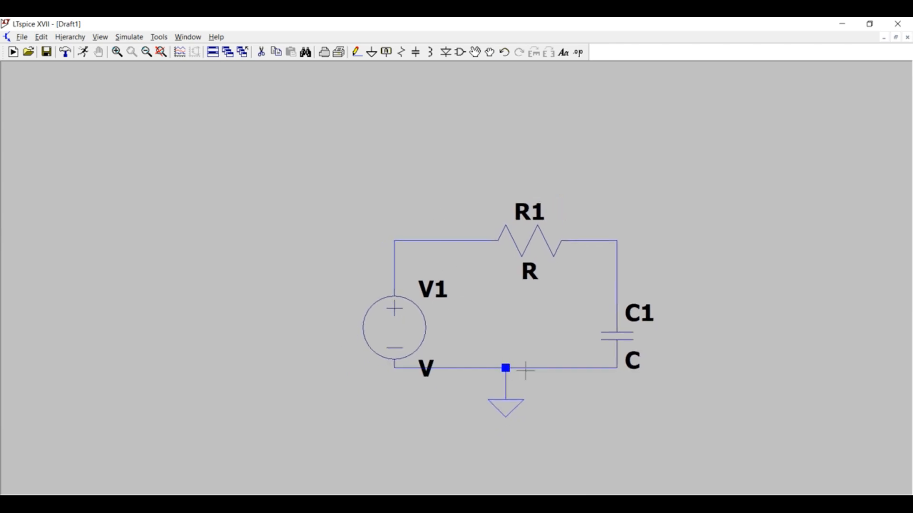
scroll(530, 366, "up", 2)
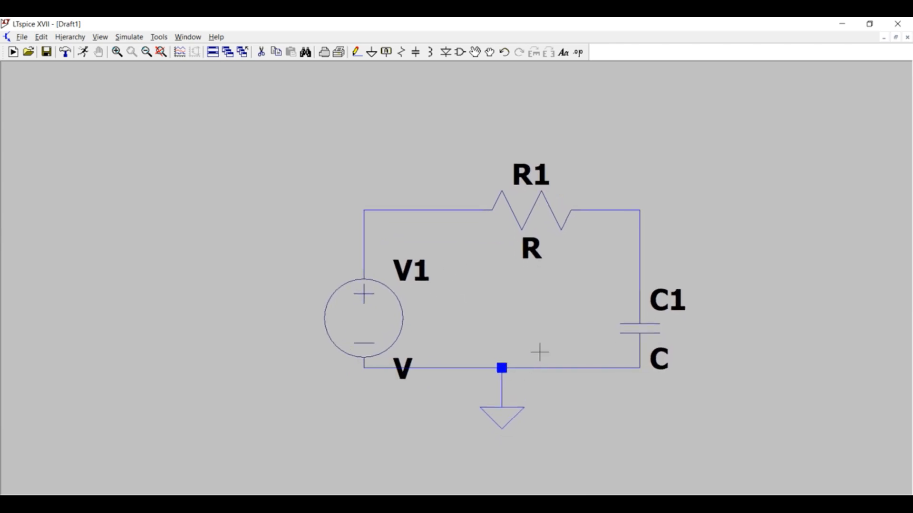
left_click(388, 53)
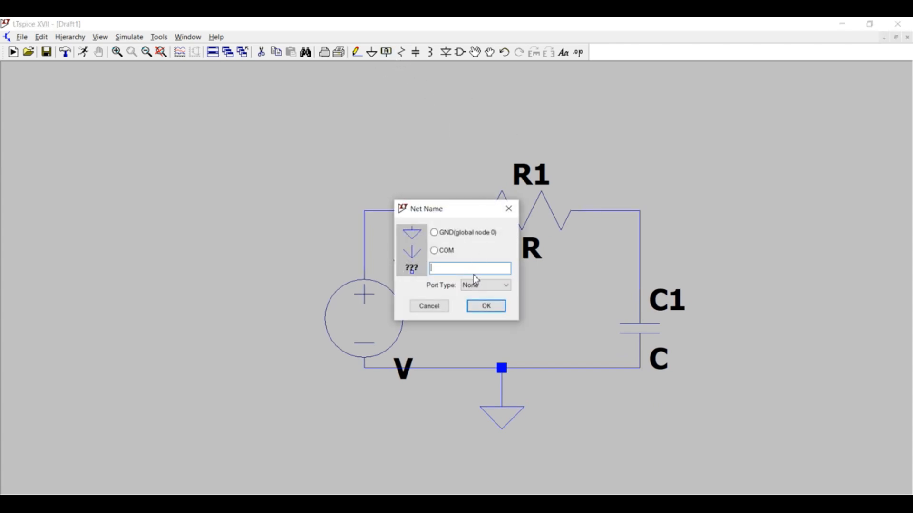
type("Out")
left_click(490, 307)
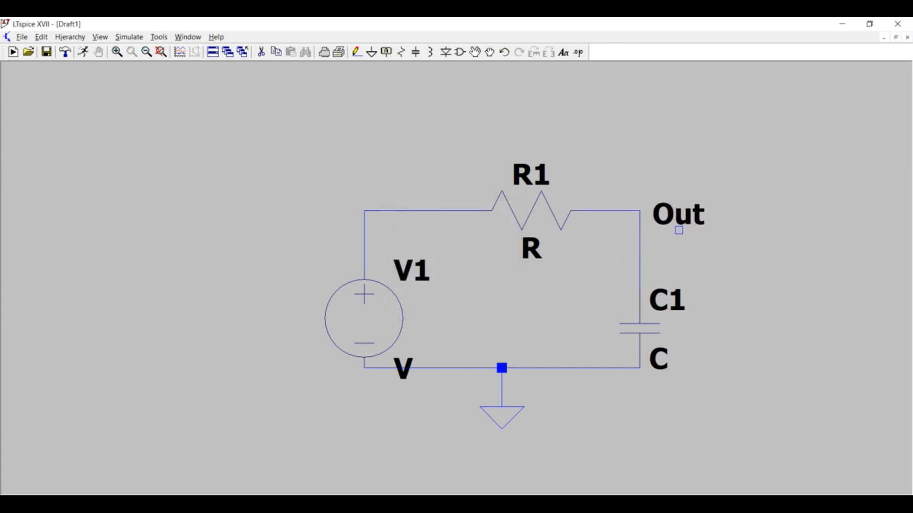
left_click(679, 214)
right_click(661, 245)
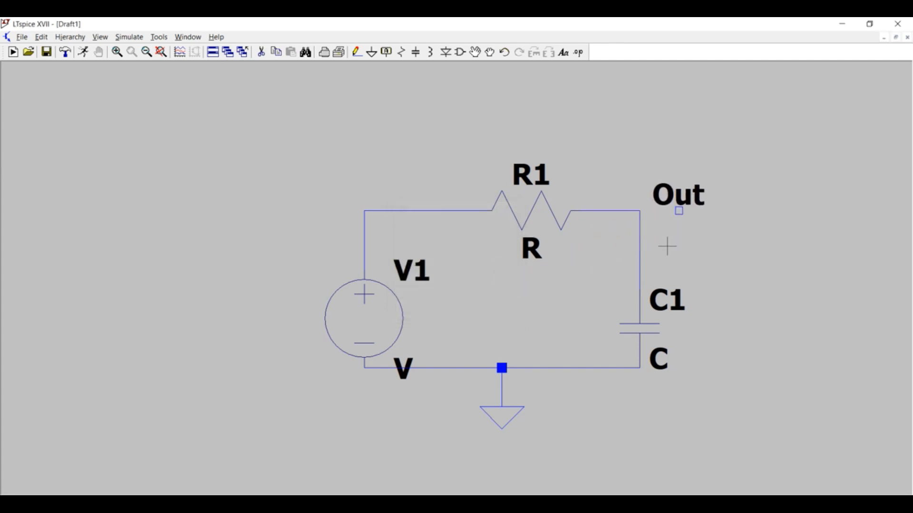
Wire the node between R1 and C1 to the Out label
left_click(357, 52)
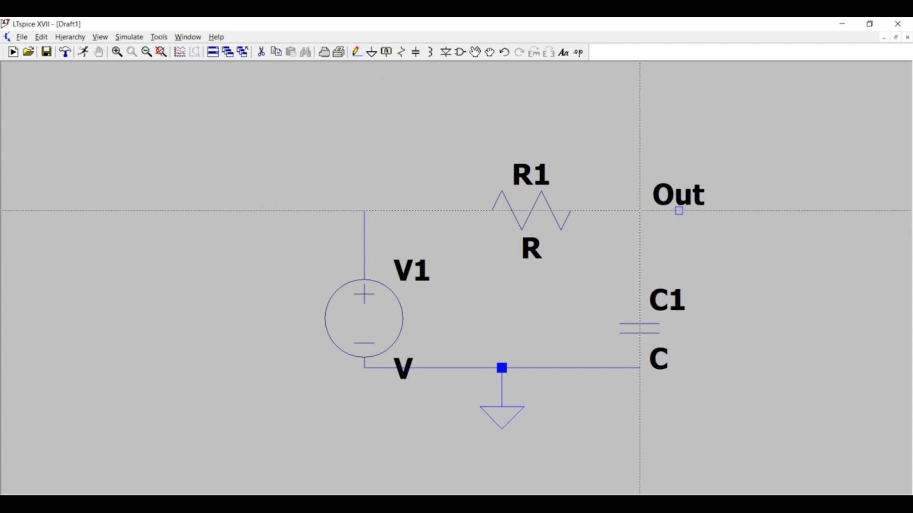
left_click(640, 211)
left_click(679, 211)
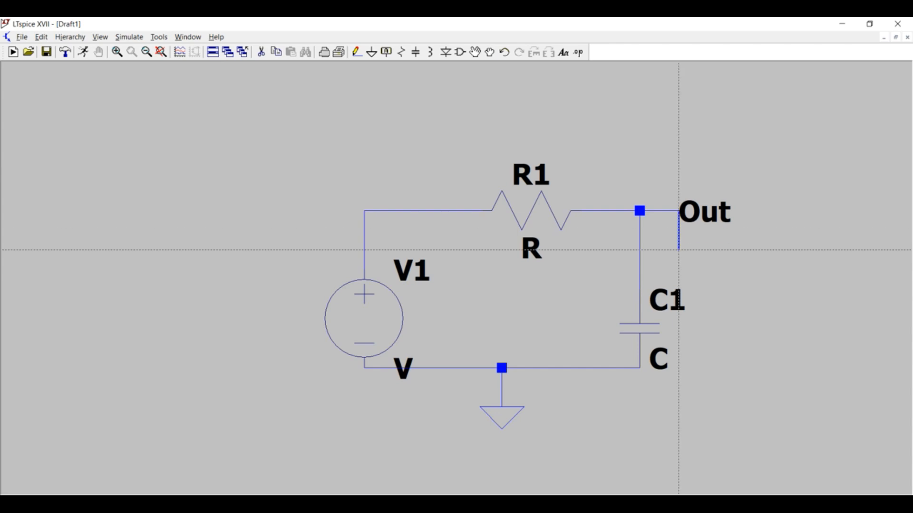
key("Escape")
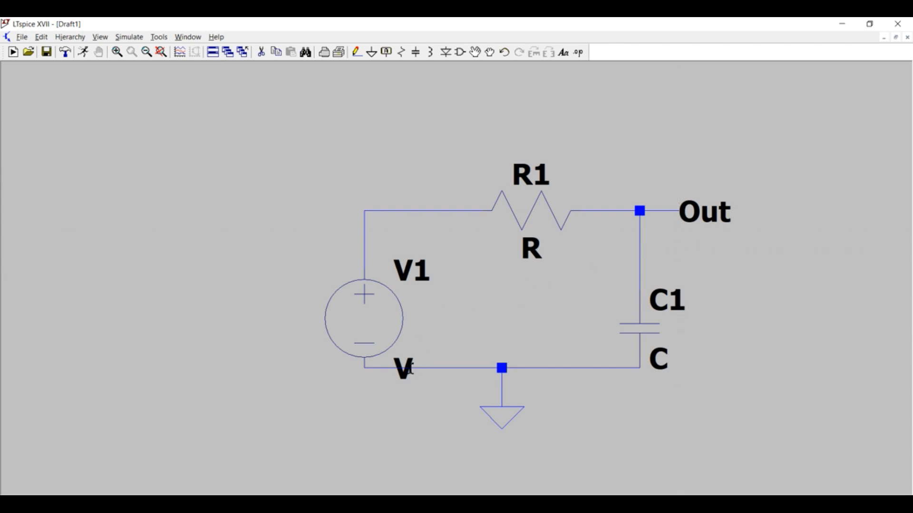
Set the value of voltage source V1 to AC 1
right_click(403, 369)
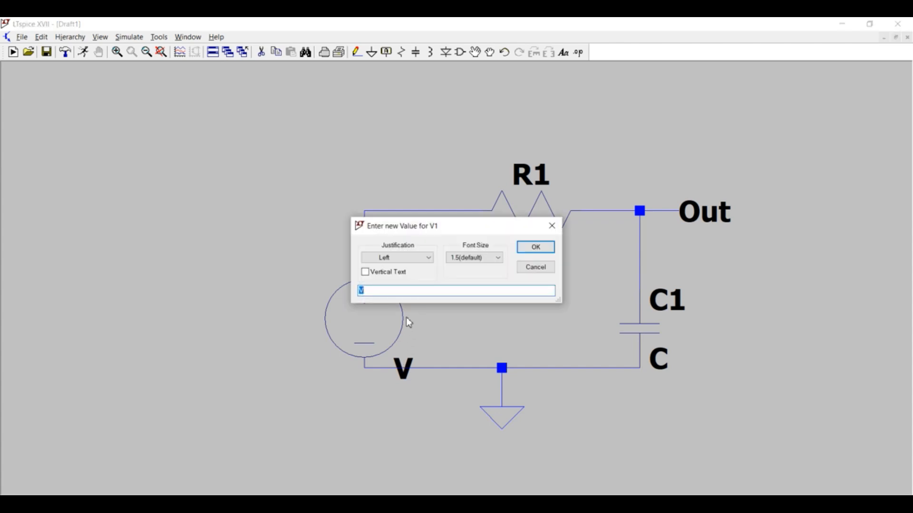
type("AC 1")
left_click(534, 247)
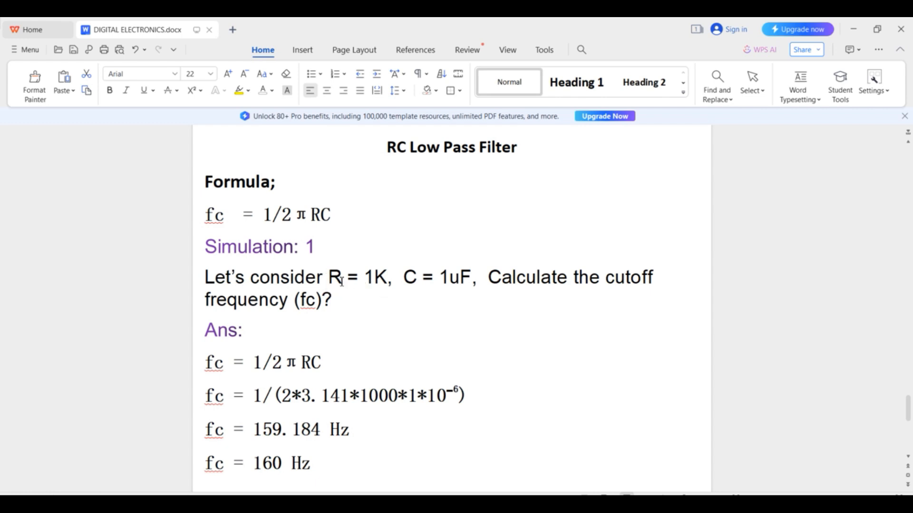
In DIGITAL ELECTRONICS.docx in WPS Office, review the given R and C values, the cutoff-frequency question and the final fc answer
left_click_drag(329, 280, 473, 281)
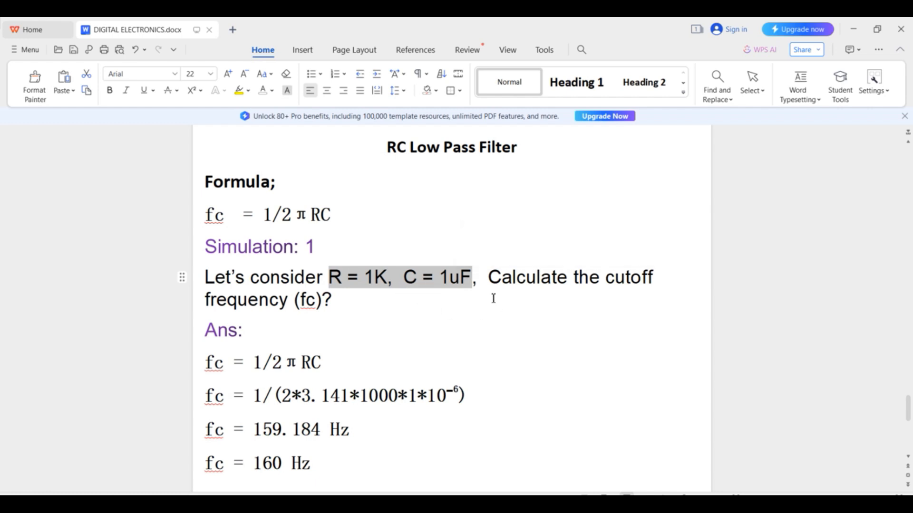
left_click_drag(490, 278, 522, 306)
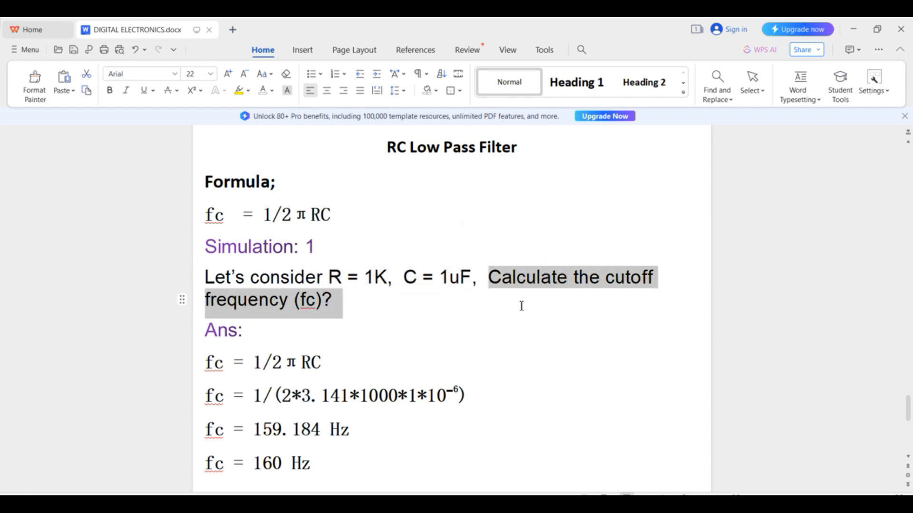
left_click(435, 336)
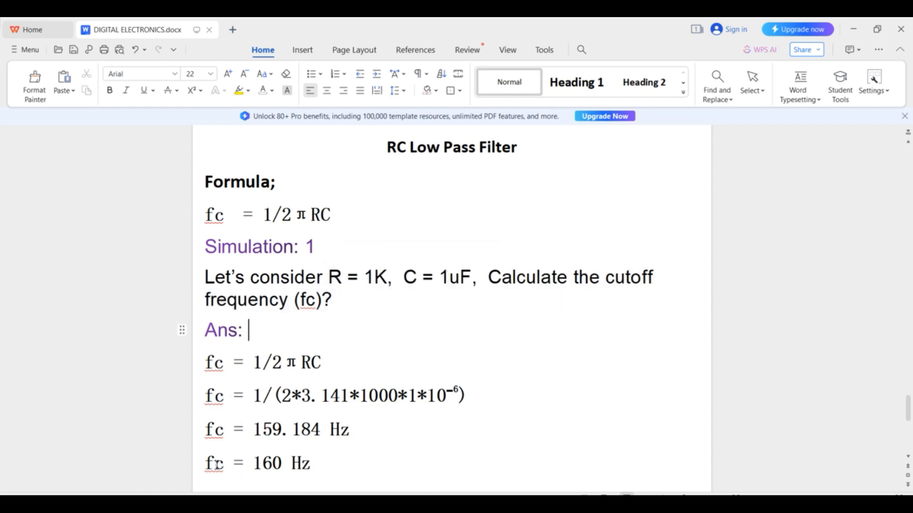
left_click_drag(204, 464, 317, 467)
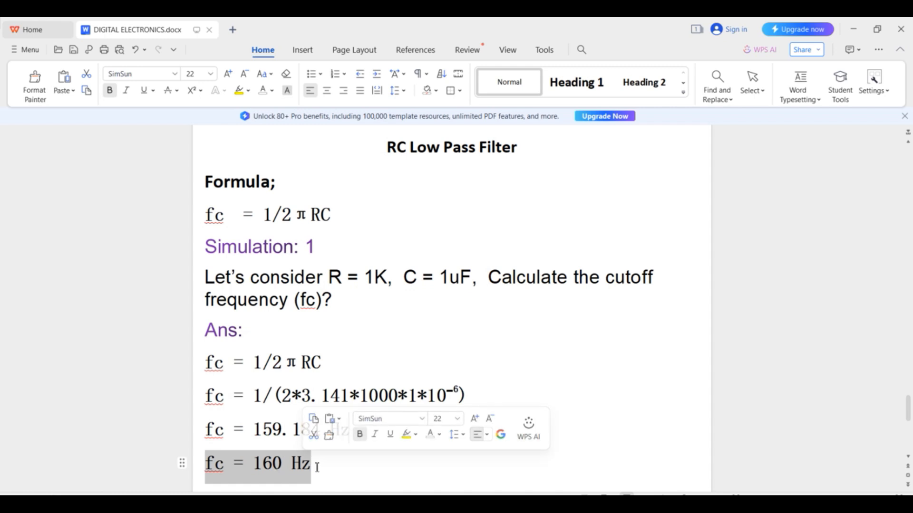
Check the given R and C values in the document, switch to LTspice, and set R1 to 1k and C1 to 1u
left_click(356, 471)
left_click_drag(329, 278, 462, 280)
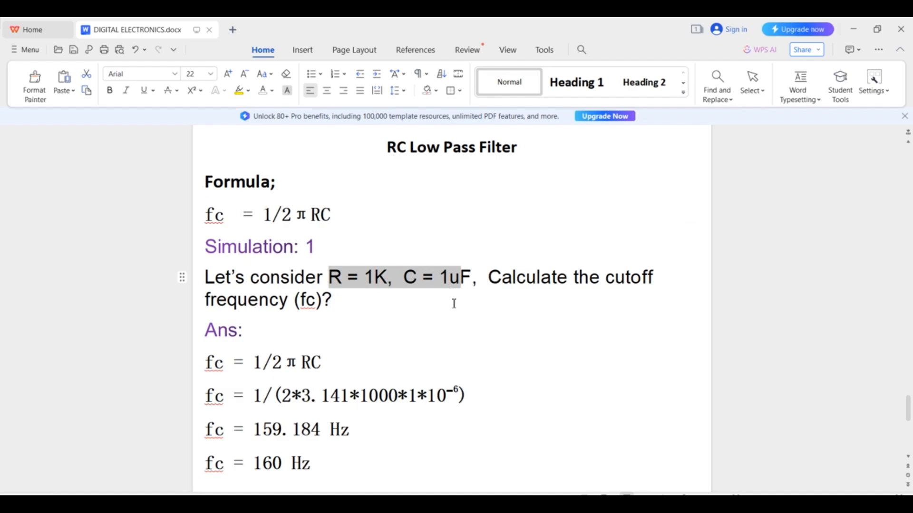
key("alt+Tab")
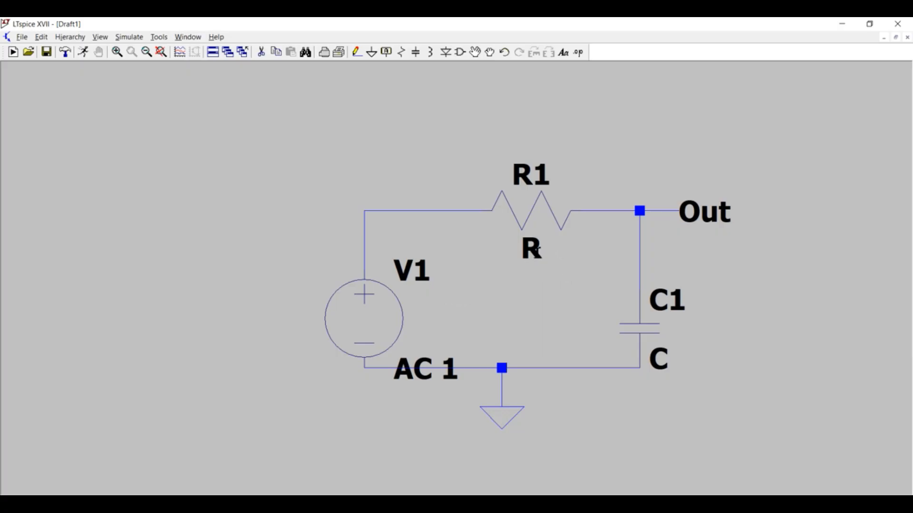
right_click(536, 249)
type("1k")
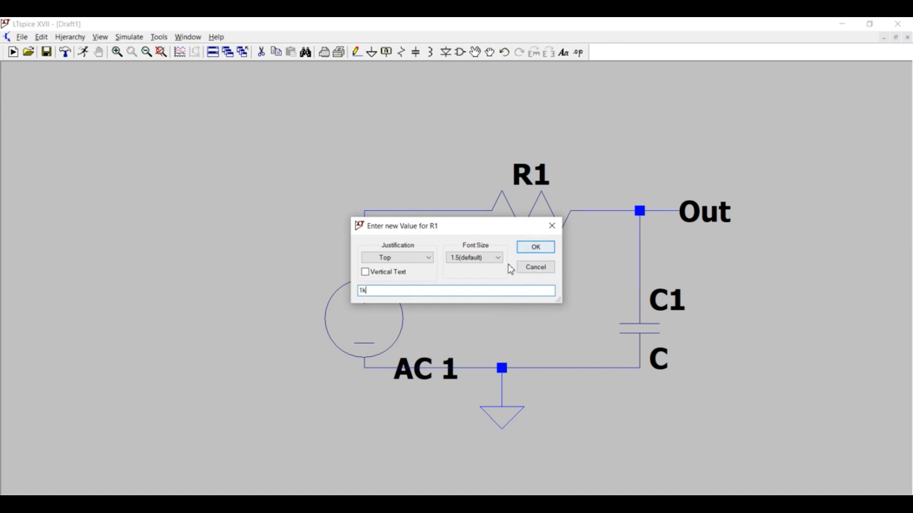
left_click(536, 247)
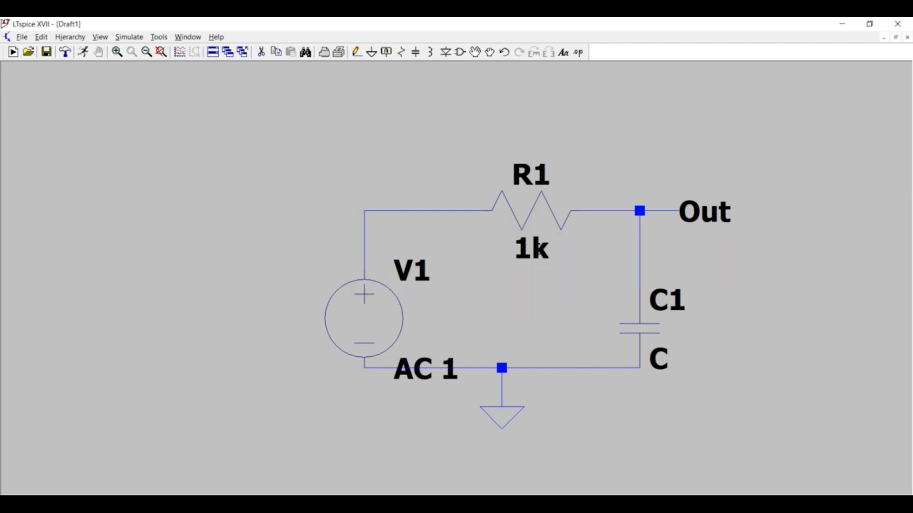
right_click(660, 364)
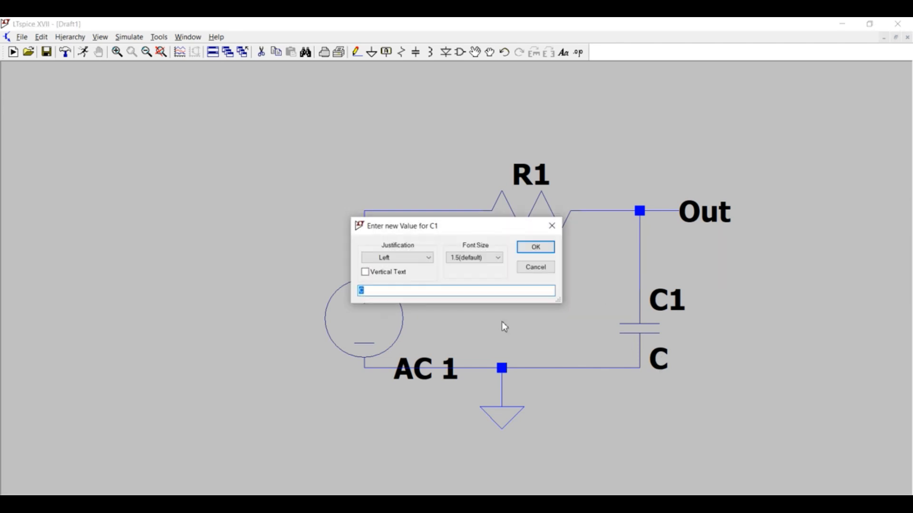
type("1u")
left_click(533, 247)
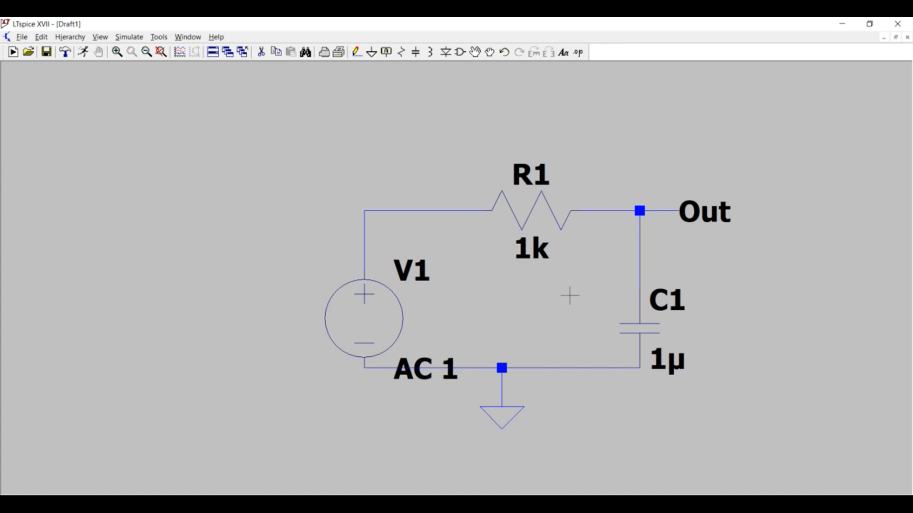
Run an AC analysis with a decade sweep, 20 points per decade, start frequency 1 and stop frequency 10k
left_click(87, 53)
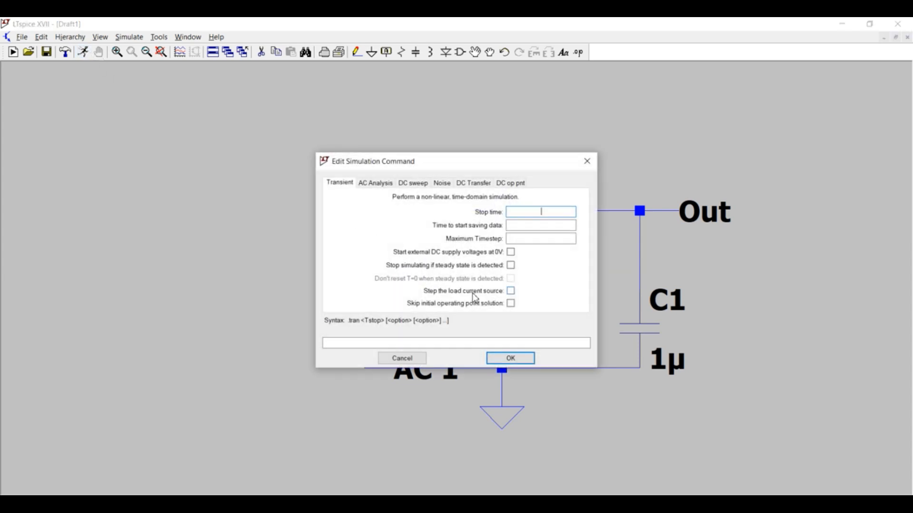
left_click(375, 184)
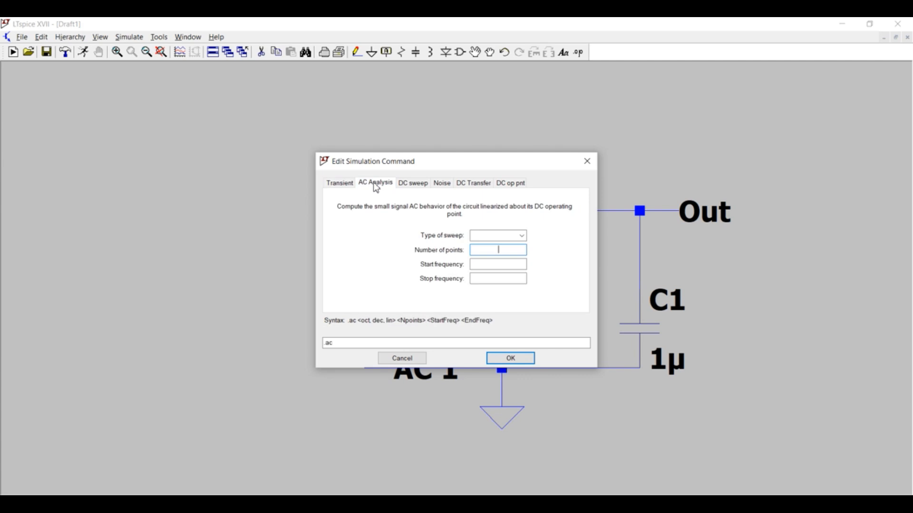
left_click(522, 236)
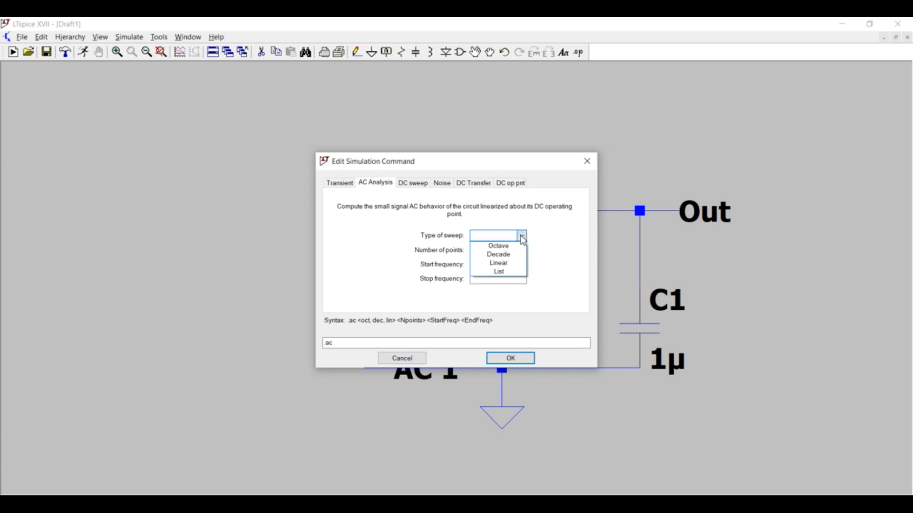
left_click(509, 257)
left_click(493, 251)
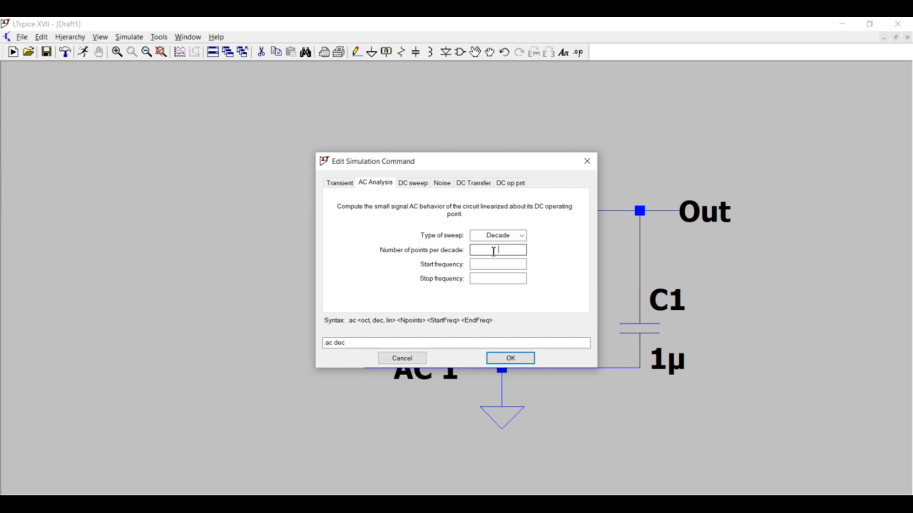
type("20")
left_click(497, 265)
type("1")
left_click(499, 277)
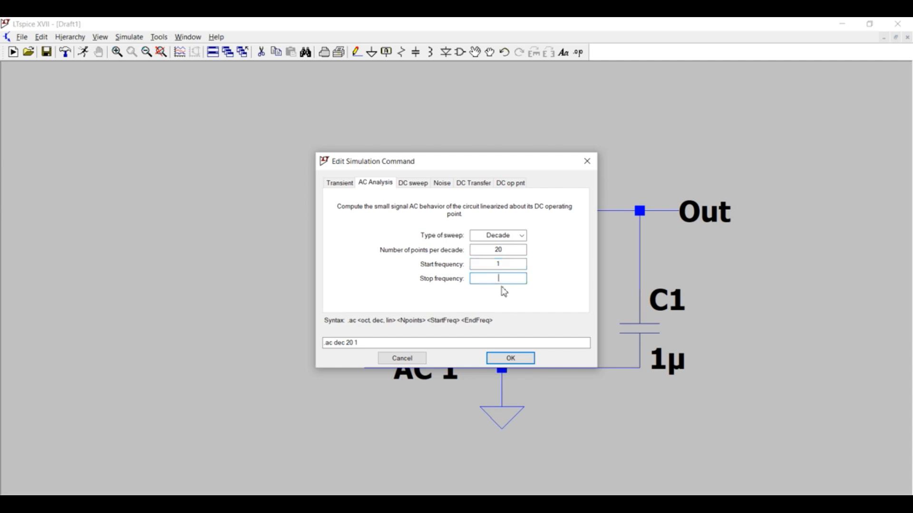
type("10k")
left_click(510, 358)
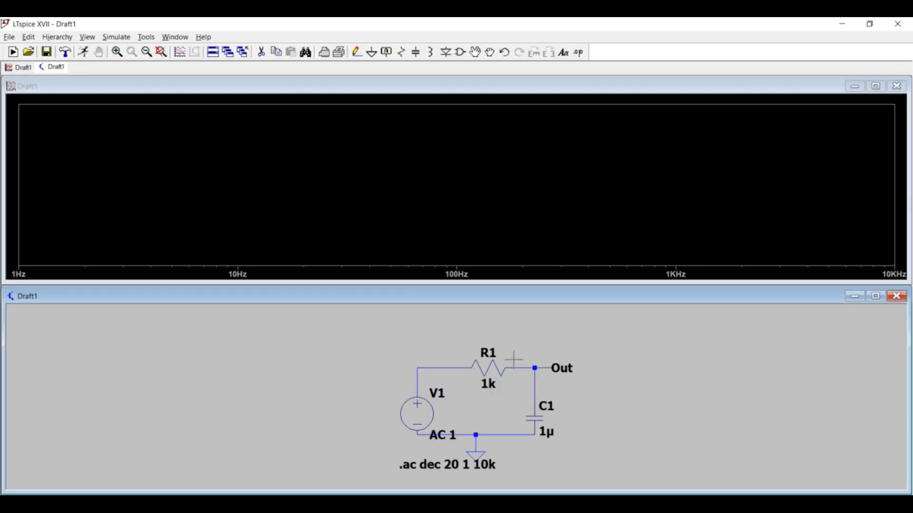
Add the V(out) trace to the empty plot pane
right_click(527, 171)
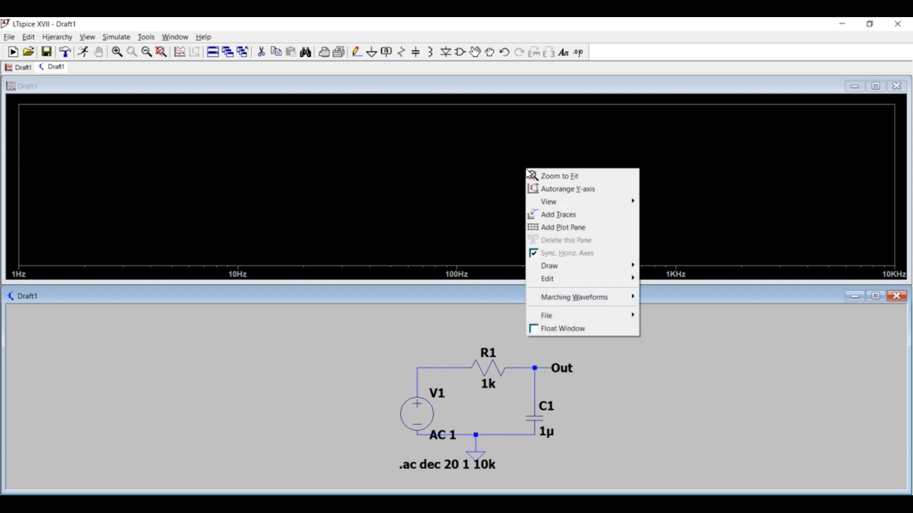
left_click(555, 214)
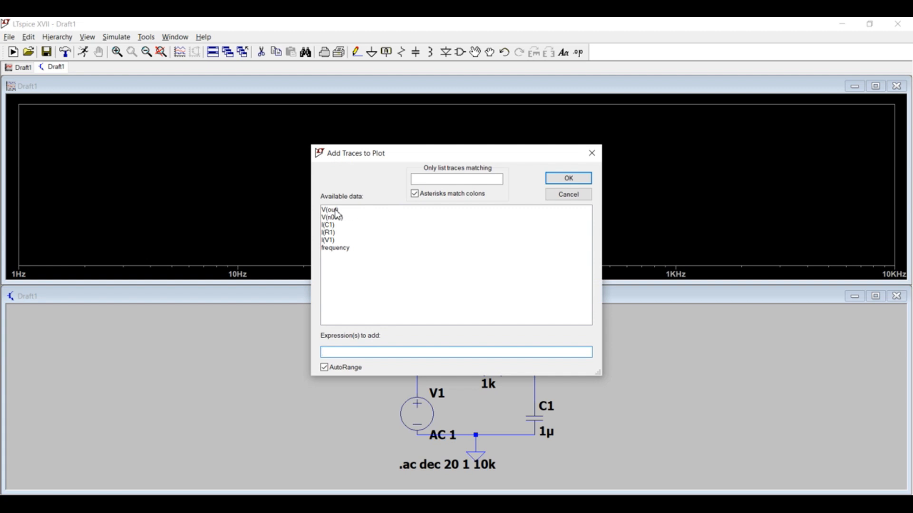
left_click(334, 210)
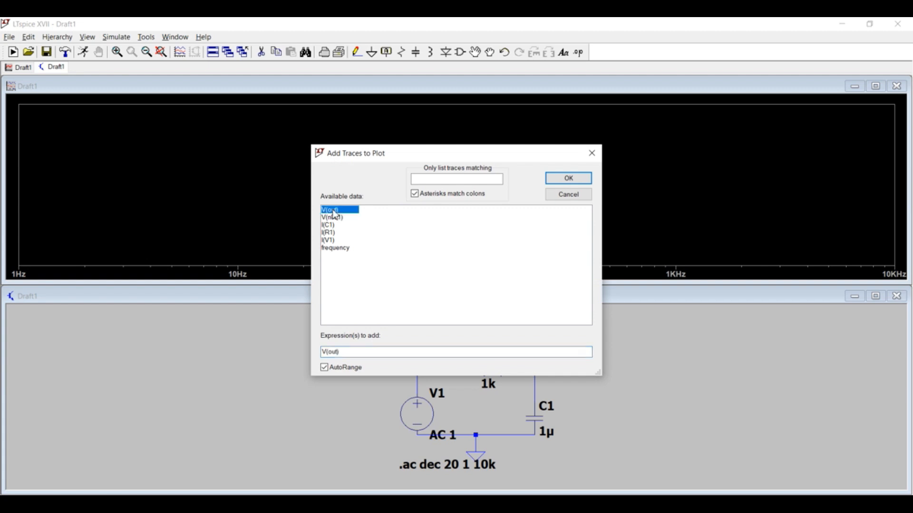
left_click(566, 180)
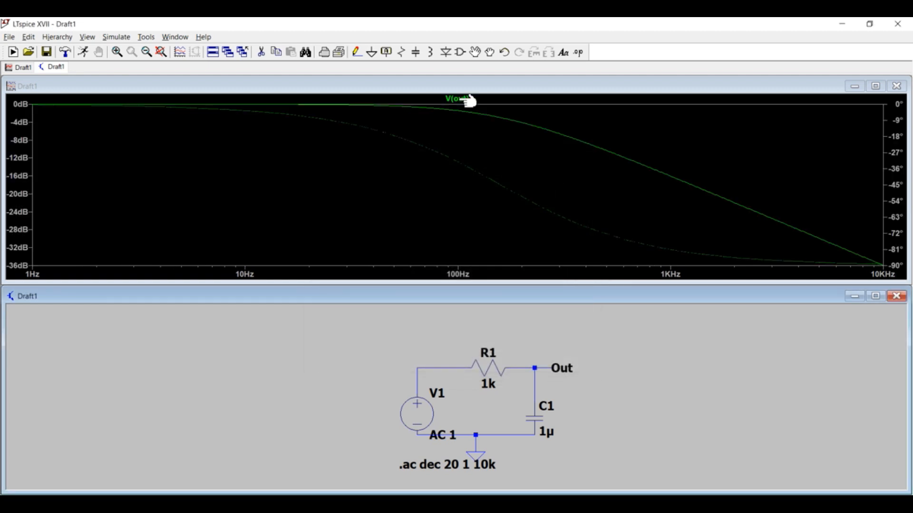
Attach the 1st cursor to the V(out) trace, place it at about -3 dB, and read its magnitude and frequency
right_click(460, 99)
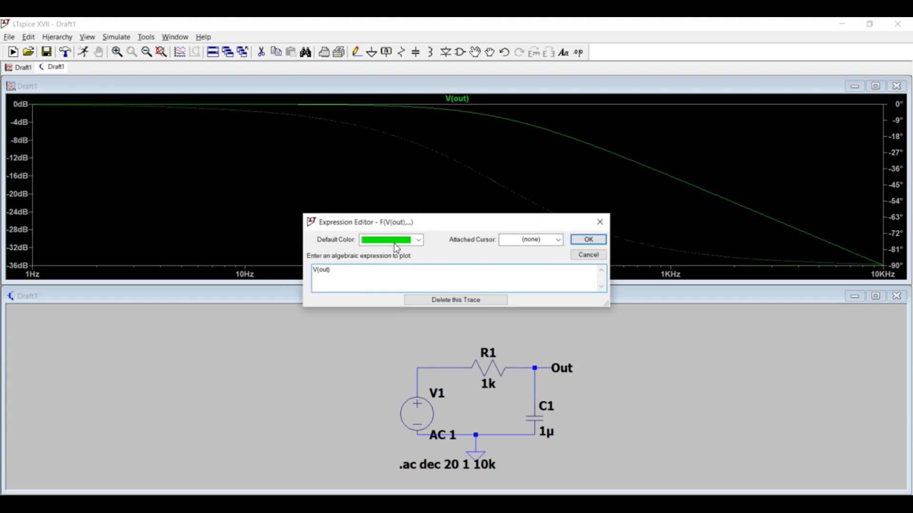
left_click(559, 241)
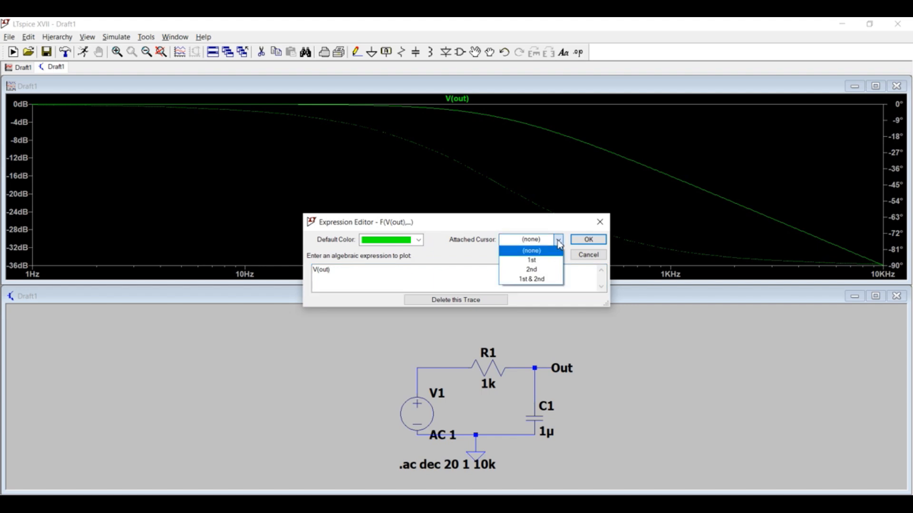
left_click(545, 265)
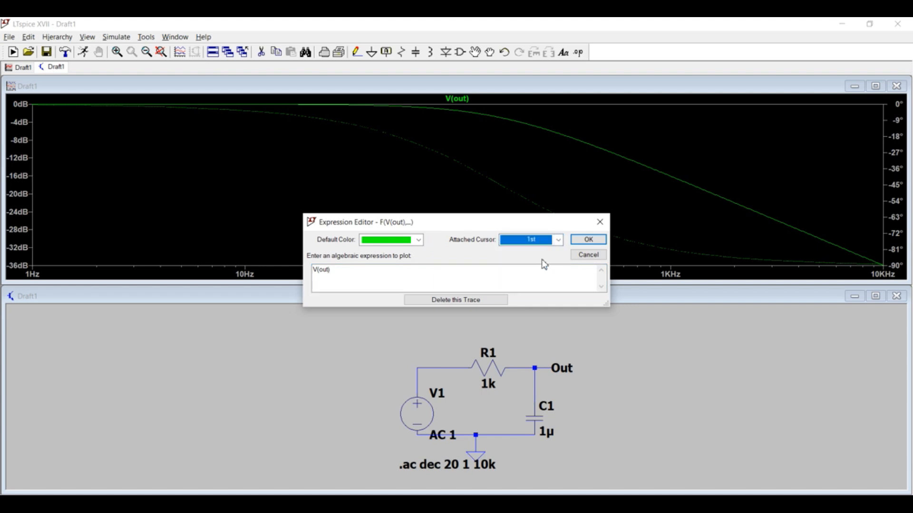
left_click(588, 240)
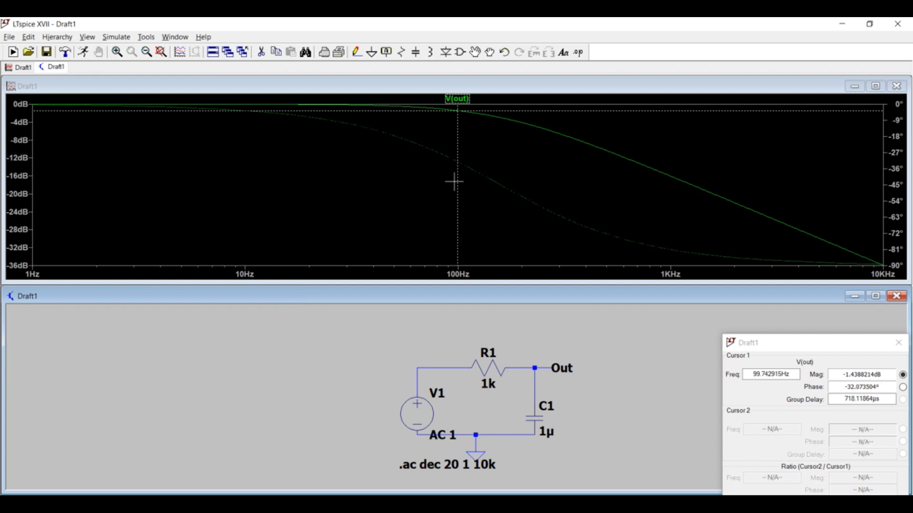
left_click_drag(458, 147, 501, 154)
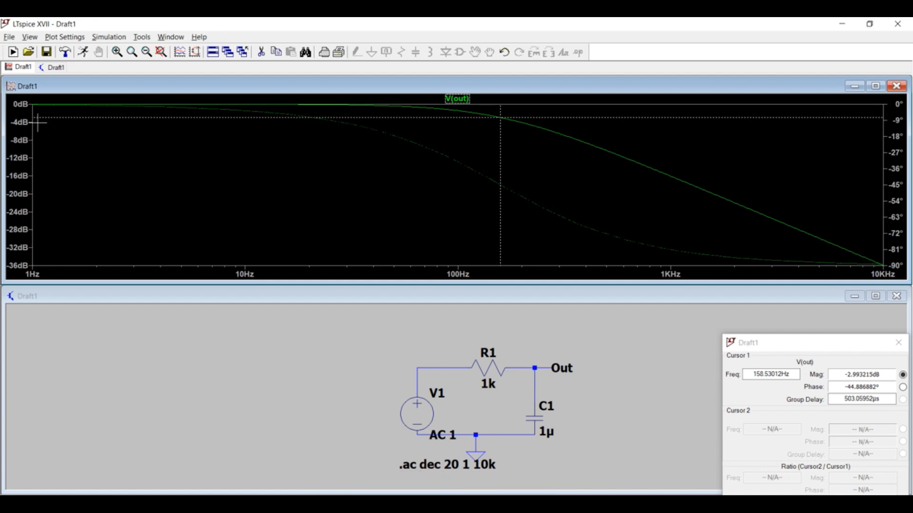
left_click_drag(843, 376, 887, 376)
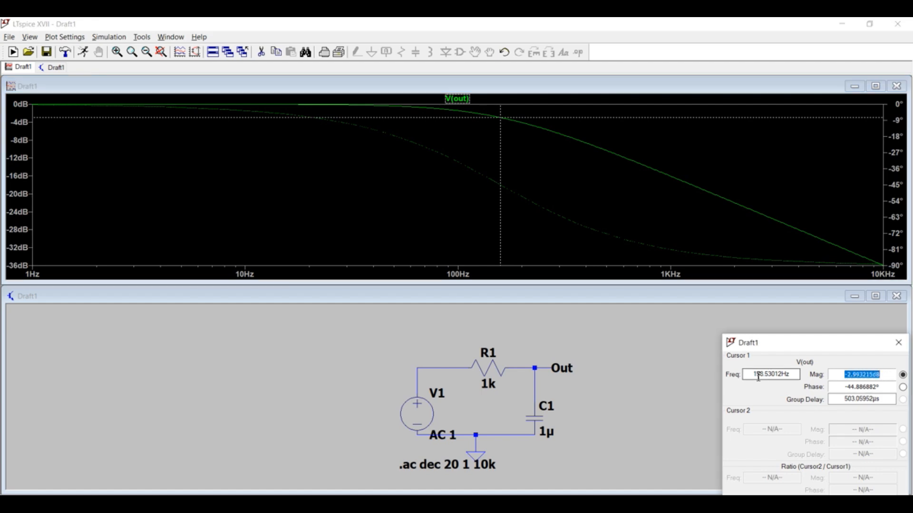
left_click_drag(751, 374, 796, 377)
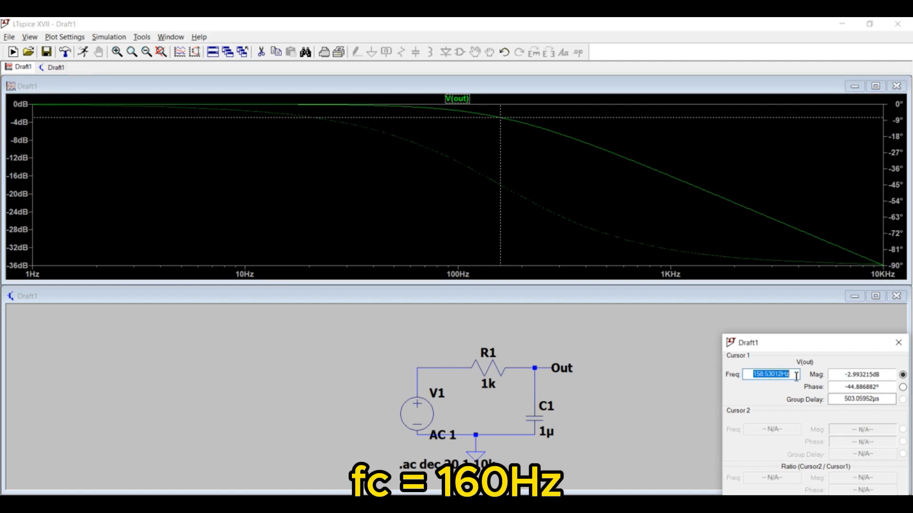
Compare the cursor's frequency in LTspice with the final calculated fc under Simulation 1 in the WPS Office document
key("alt+Tab")
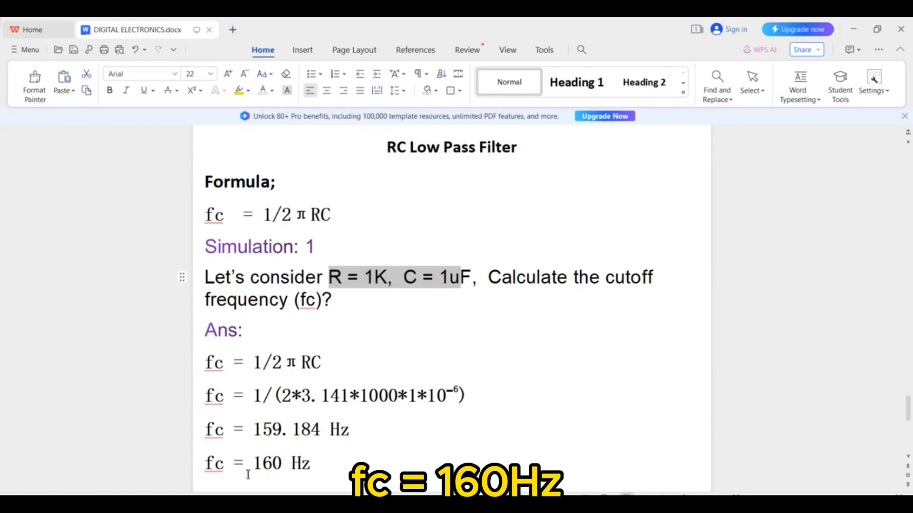
left_click_drag(208, 465, 326, 459)
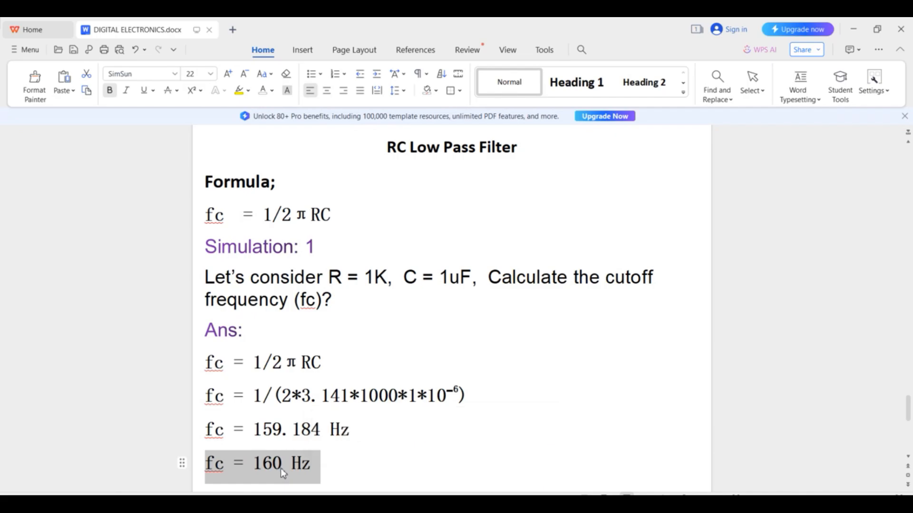
key("alt+Tab")
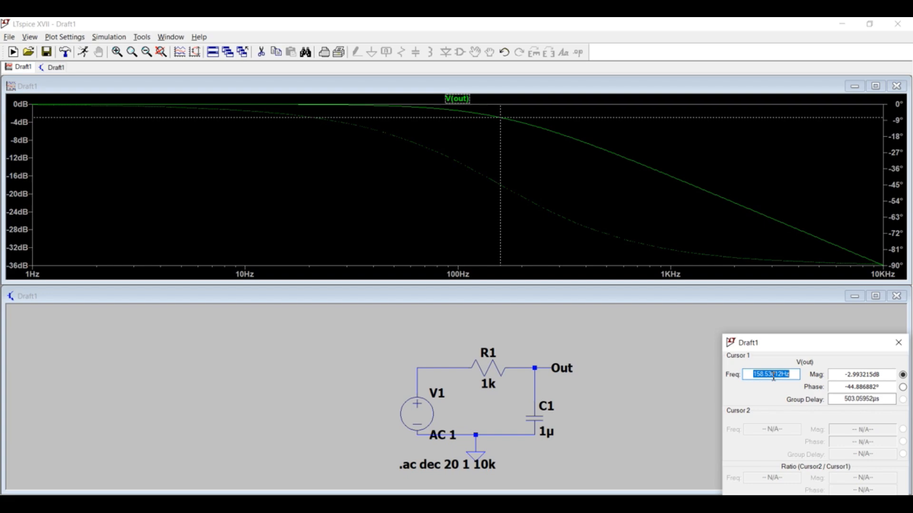
key("alt+Tab")
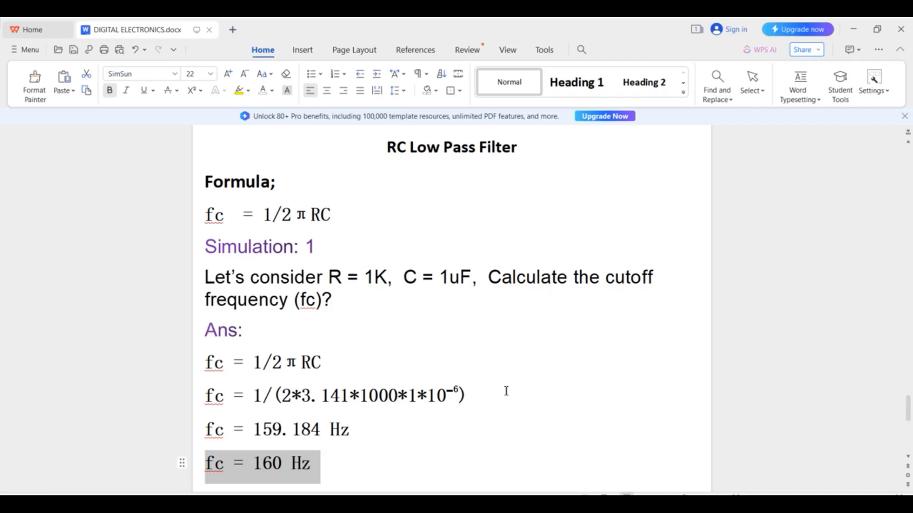
In DIGITAL ELECTRONICS.docx, examine the Simulation 2 question with its given fc and C, and the calculated resistor answer
left_click(536, 370)
scroll(492, 387, "down", 10)
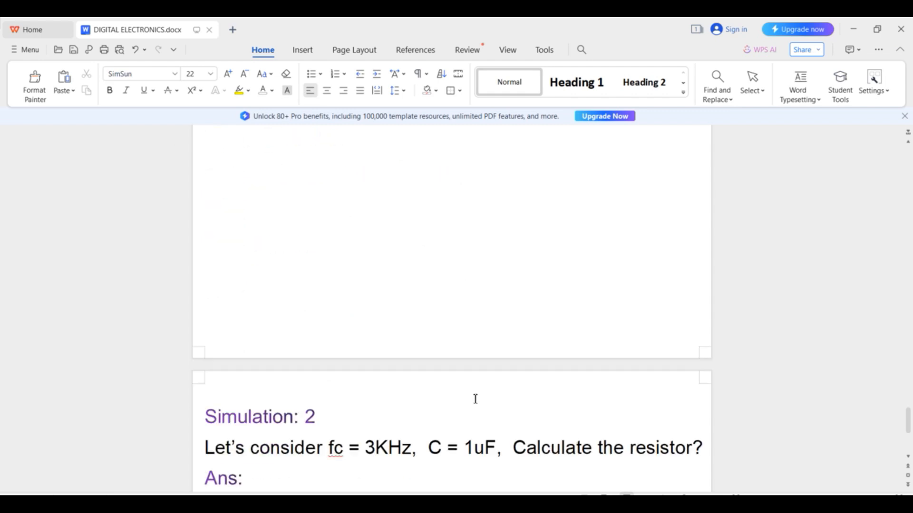
scroll(475, 399, "down", 1)
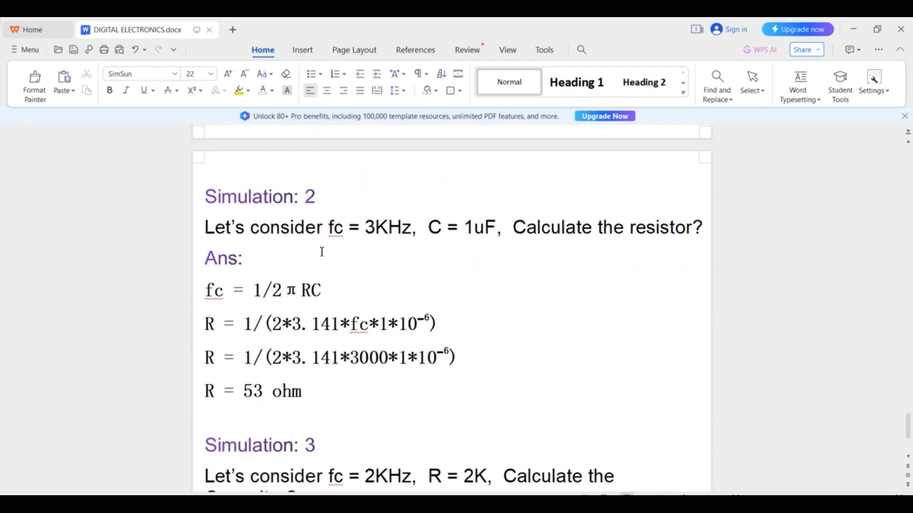
left_click_drag(204, 197, 350, 196)
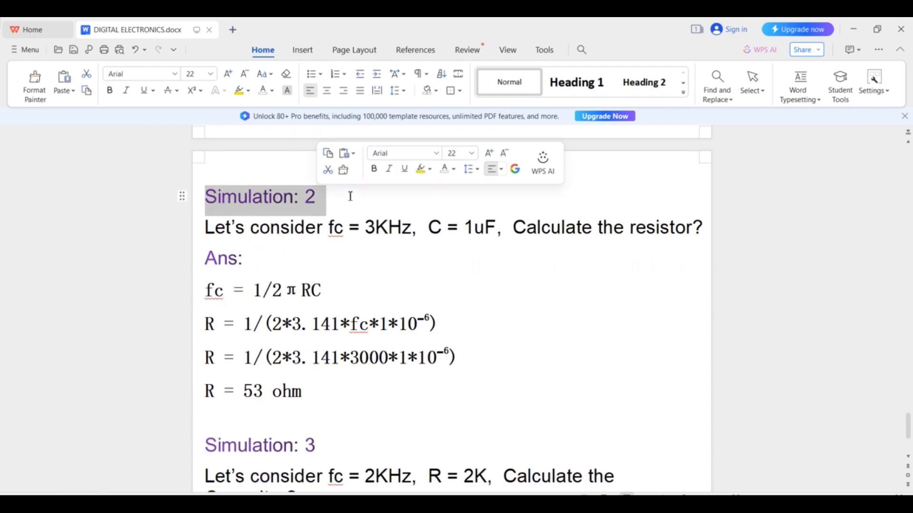
left_click(368, 206)
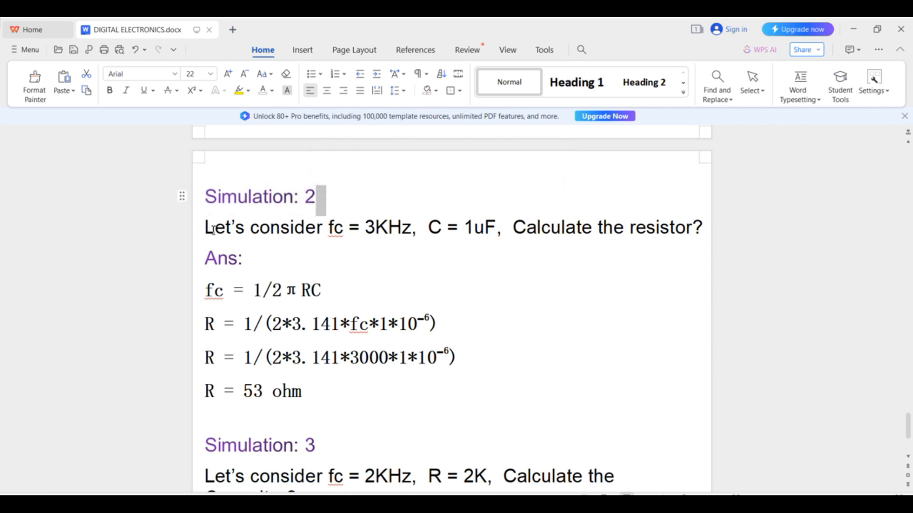
left_click_drag(213, 230, 717, 242)
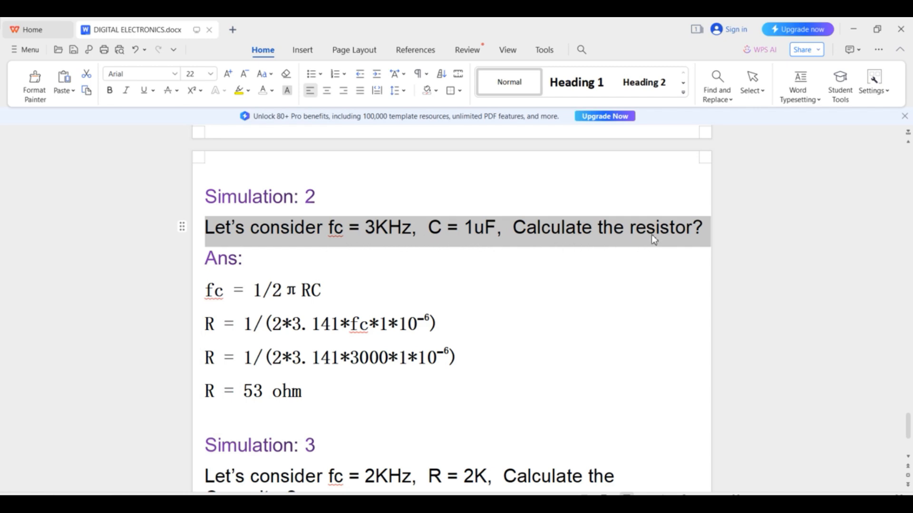
left_click(563, 271)
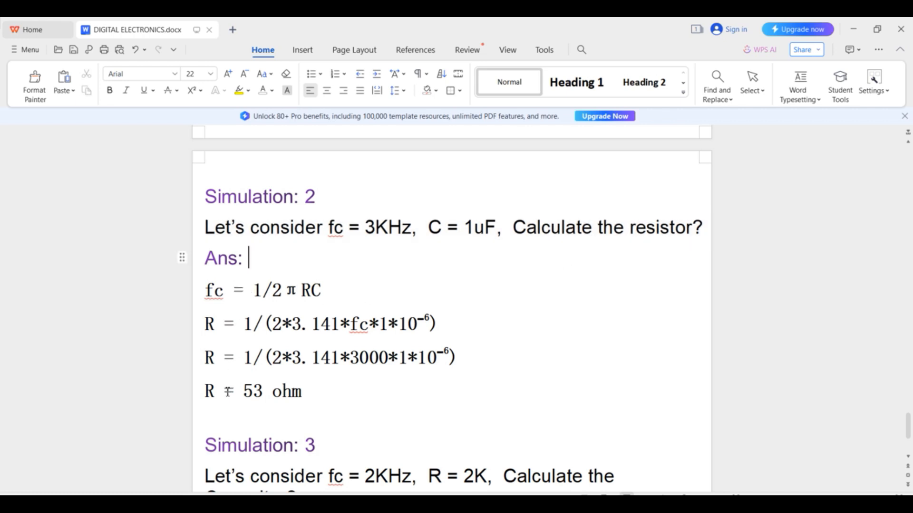
left_click_drag(206, 394, 313, 391)
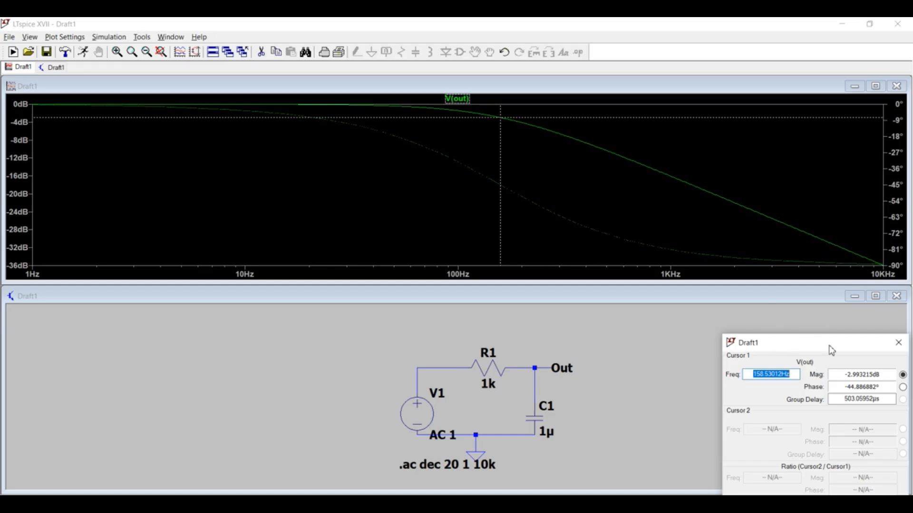
Close the cursor readout and the old plot in LTspice, maximize the schematic, and set R1 to 53
left_click(898, 342)
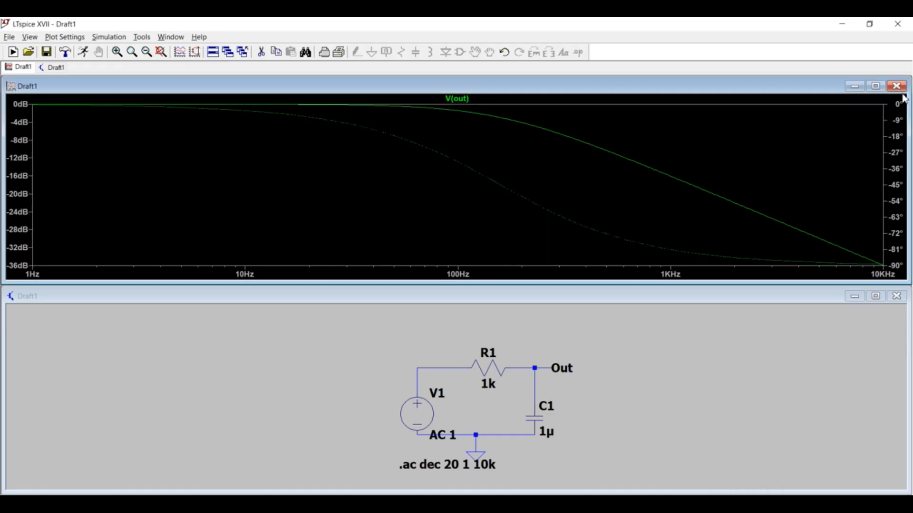
left_click(896, 86)
left_click(875, 295)
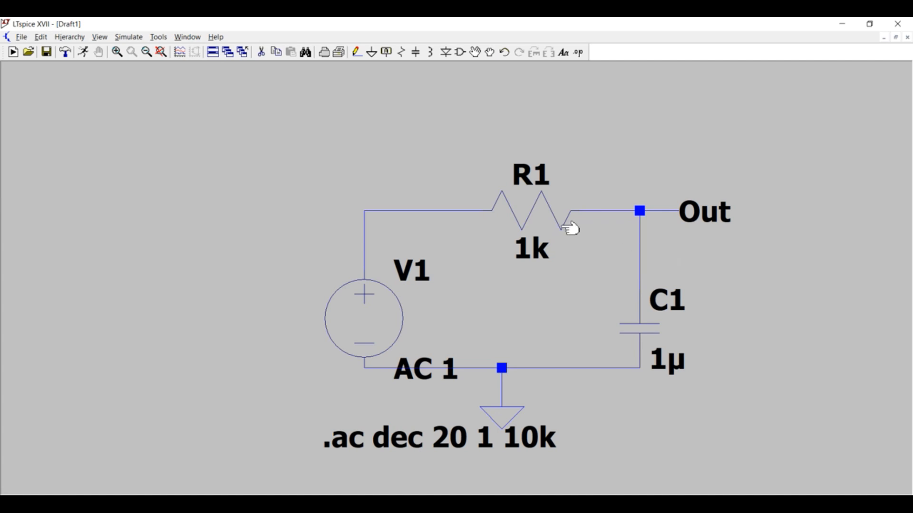
right_click(542, 247)
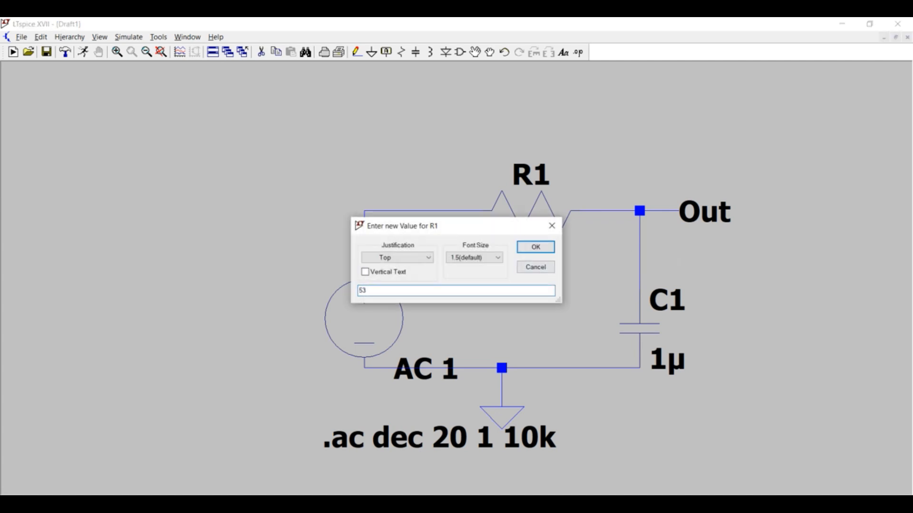
left_click(536, 246)
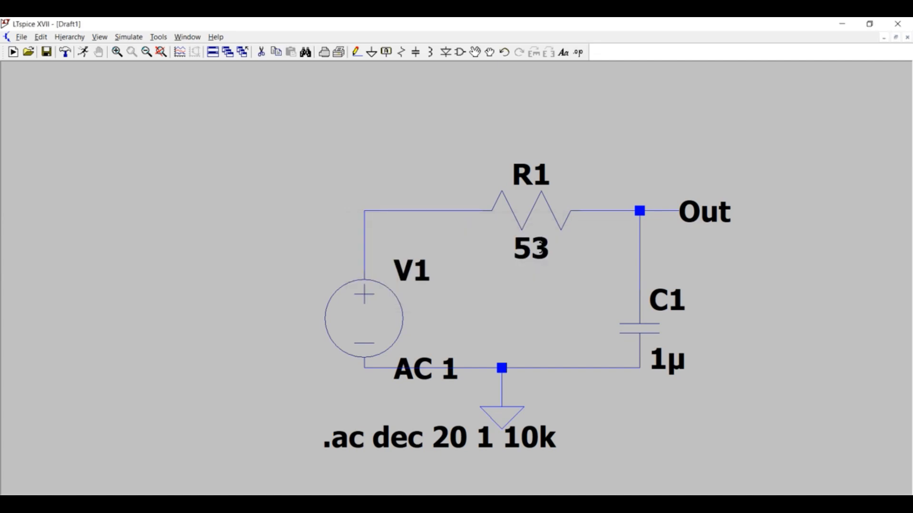
Check C1 in the LTspice schematic against the given C value under Simulation 2 in the WPS Office document
key("alt+Tab")
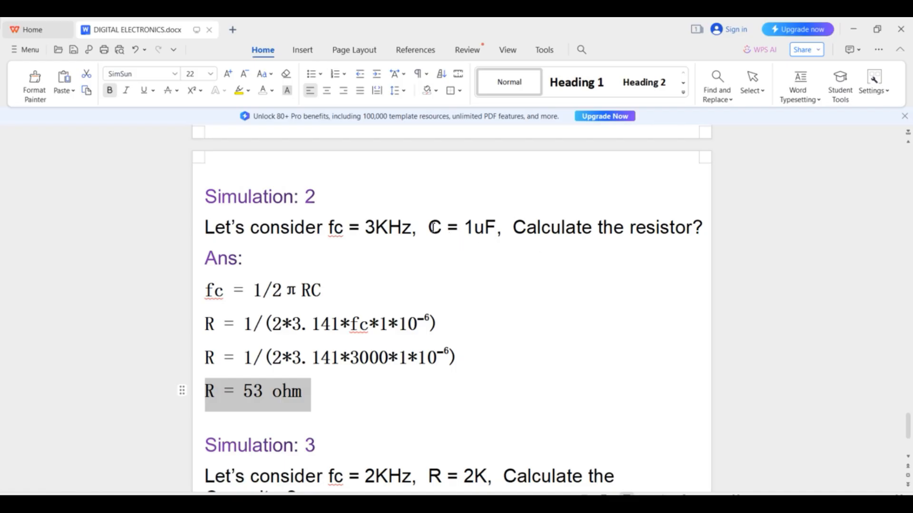
left_click_drag(434, 227, 500, 227)
key("alt+Tab")
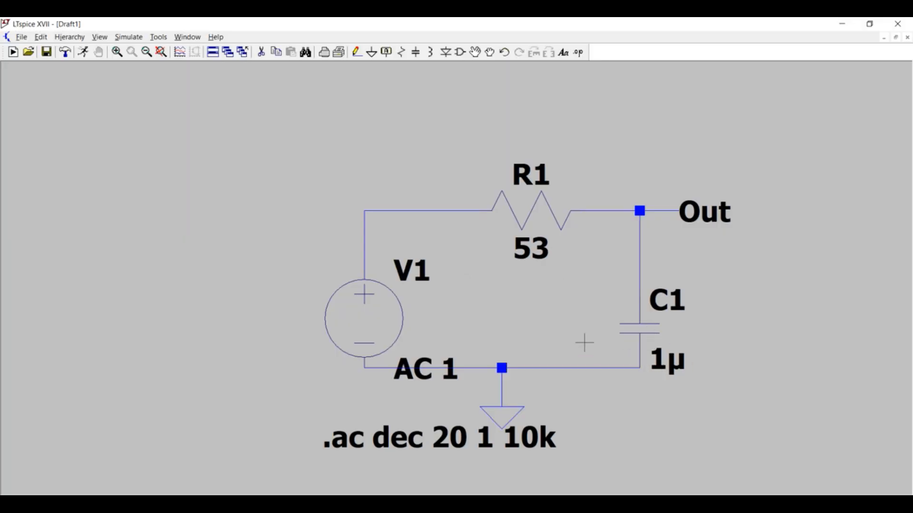
Run the AC analysis with the 53 ohm resistor and add the V(out) trace to the plot
left_click(85, 54)
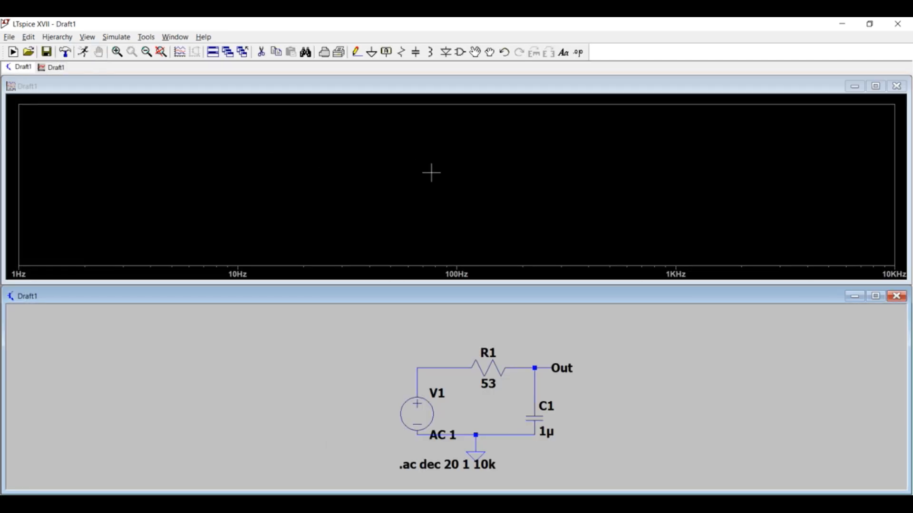
right_click(431, 173)
left_click(459, 217)
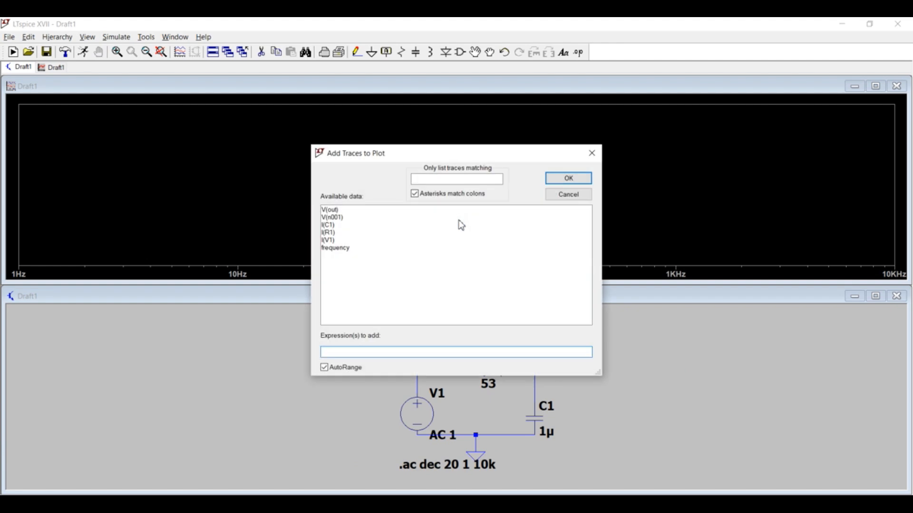
double_click(338, 210)
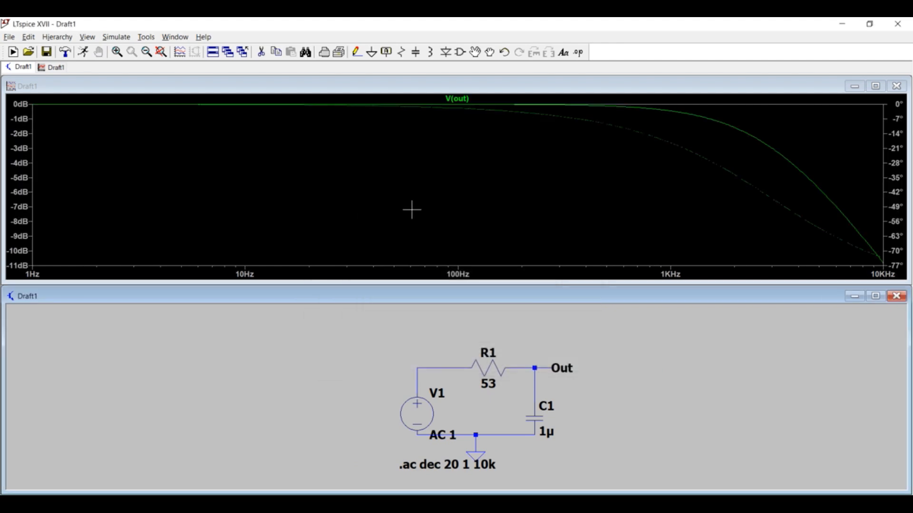
Attach the 1st cursor to the V(out) trace
right_click(463, 99)
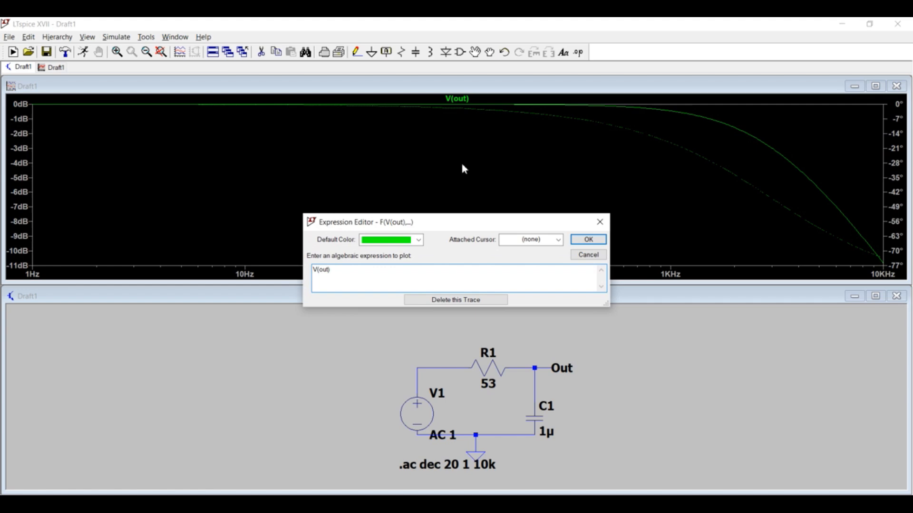
left_click(558, 240)
left_click(559, 241)
left_click(556, 239)
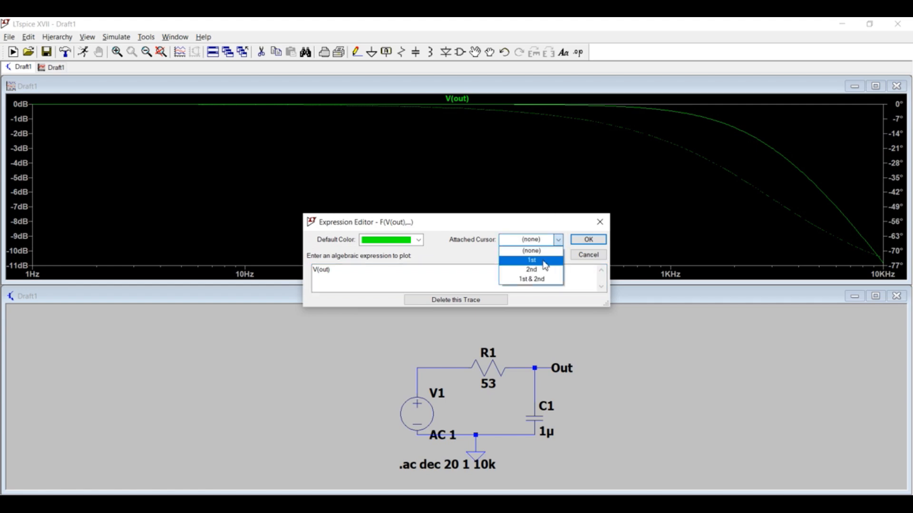
left_click(545, 261)
left_click(587, 241)
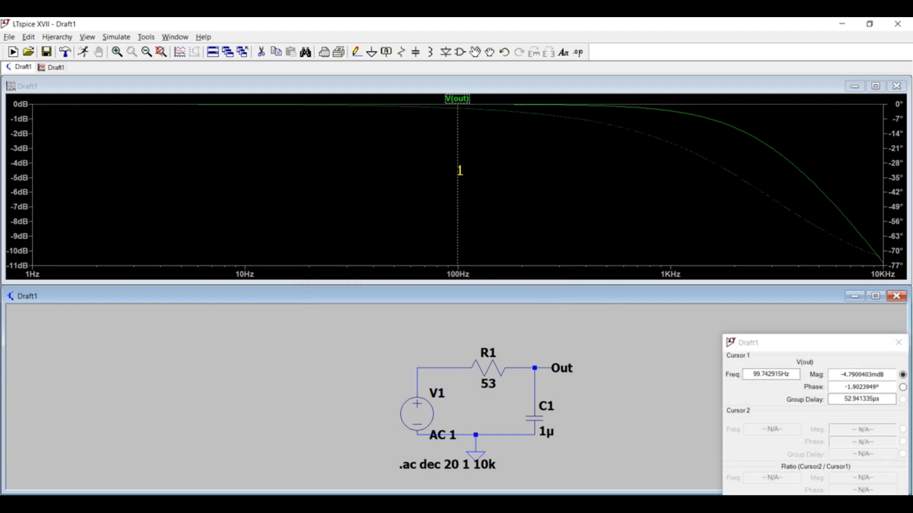
Move the cursor along the V(out) curve to about -3 dB and read its frequency
left_click_drag(457, 170, 771, 221)
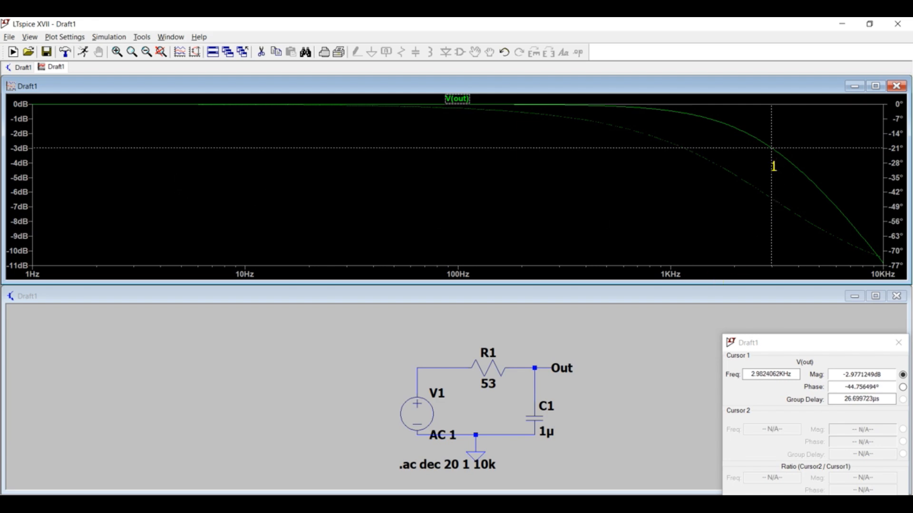
left_click_drag(773, 166, 772, 165)
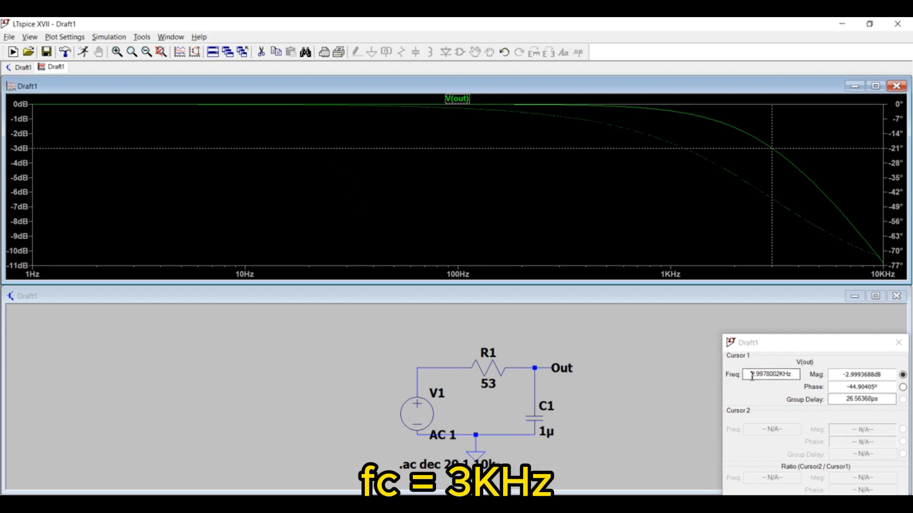
left_click_drag(752, 376, 792, 375)
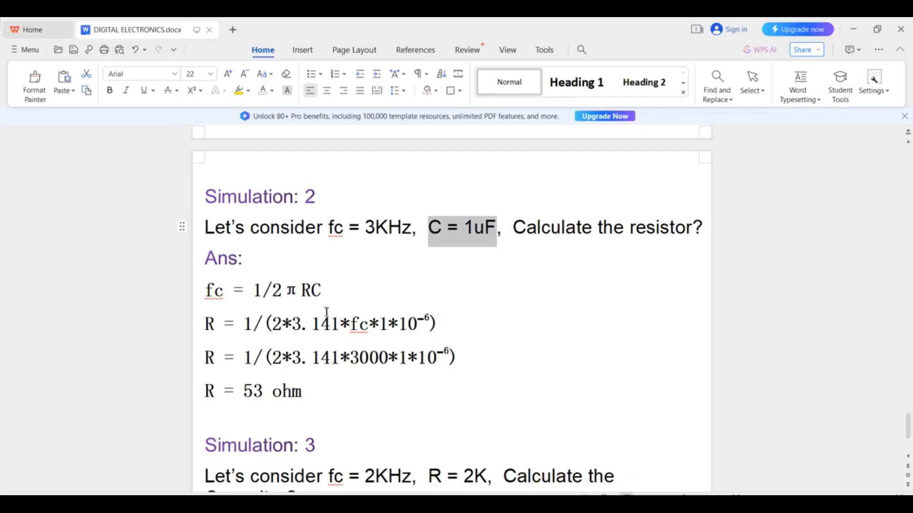
Compare the cursor frequency with the given fc under Simulation 2 in the WPS Office document
left_click(373, 269)
left_click_drag(329, 227, 412, 227)
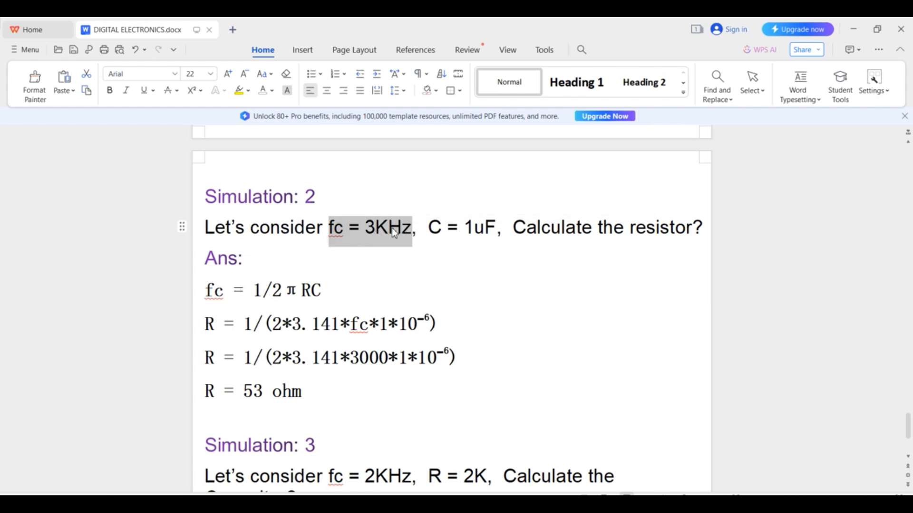
left_click(439, 262)
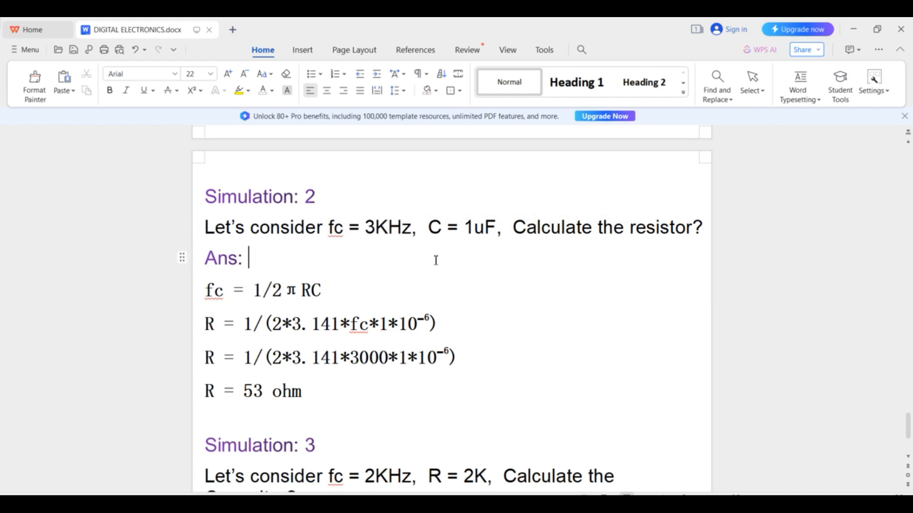
Examine the Simulation 3 question with its given fc and R, and the calculated capacitor answer
scroll(451, 265, "down", 2)
scroll(453, 265, "down", 3)
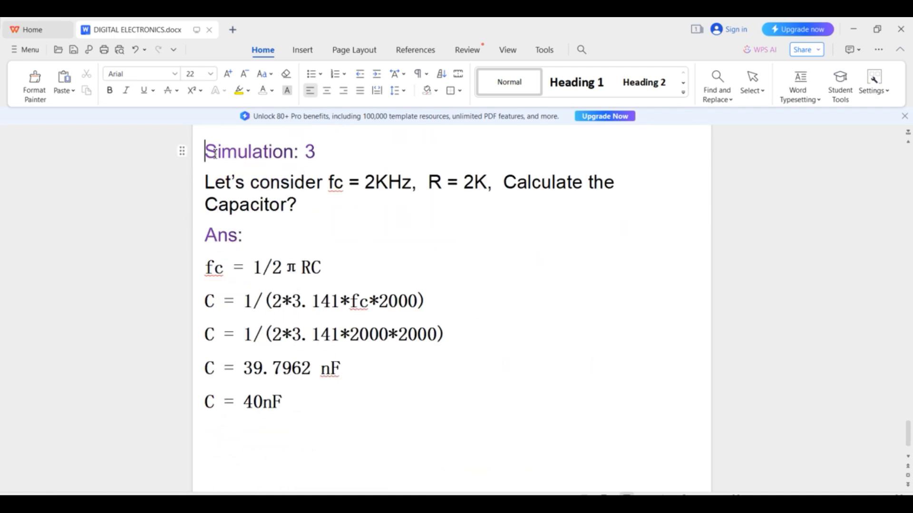
left_click_drag(206, 152, 469, 199)
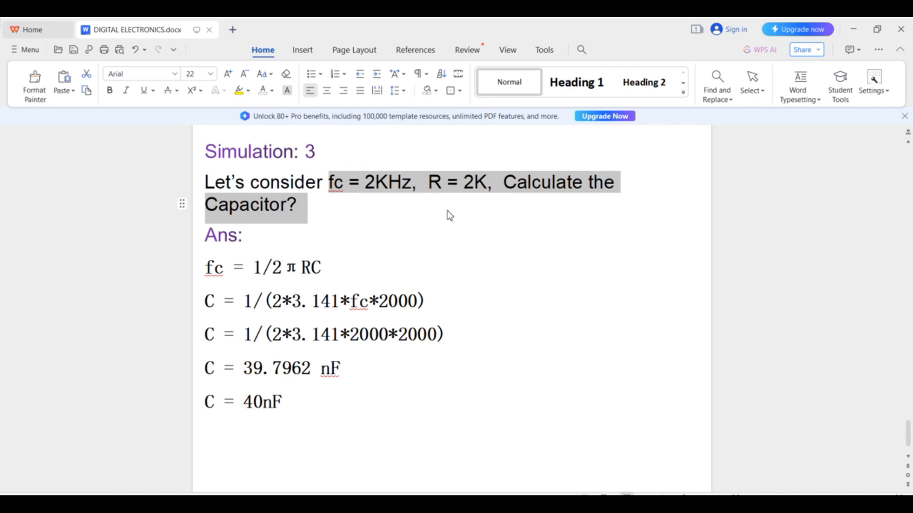
left_click(371, 241)
left_click_drag(205, 402, 283, 403)
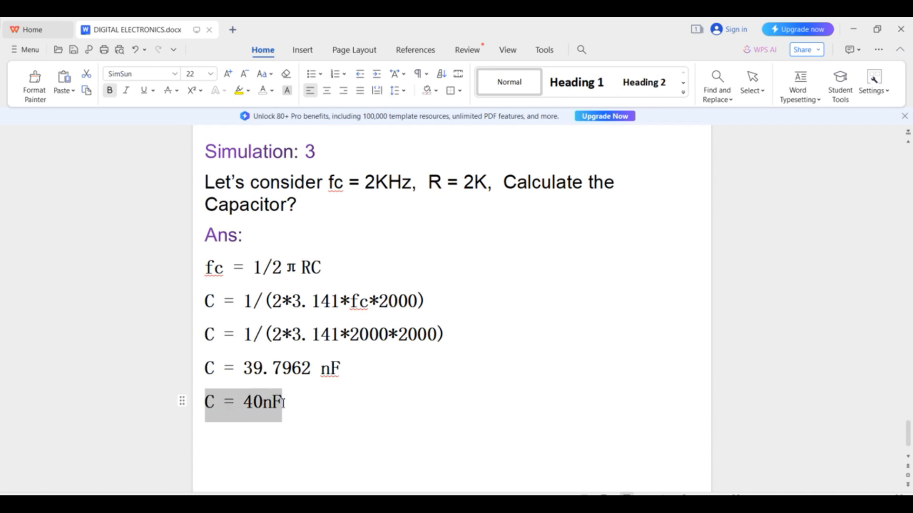
left_click(334, 420)
left_click_drag(429, 183, 475, 184)
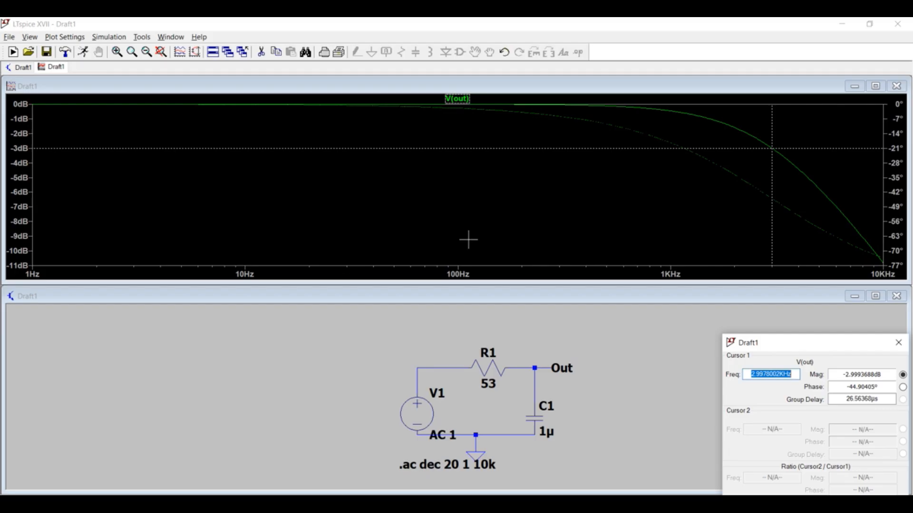
Close the cursor readout and the plot in LTspice, maximize the schematic, and set R1 to 2k
left_click(898, 342)
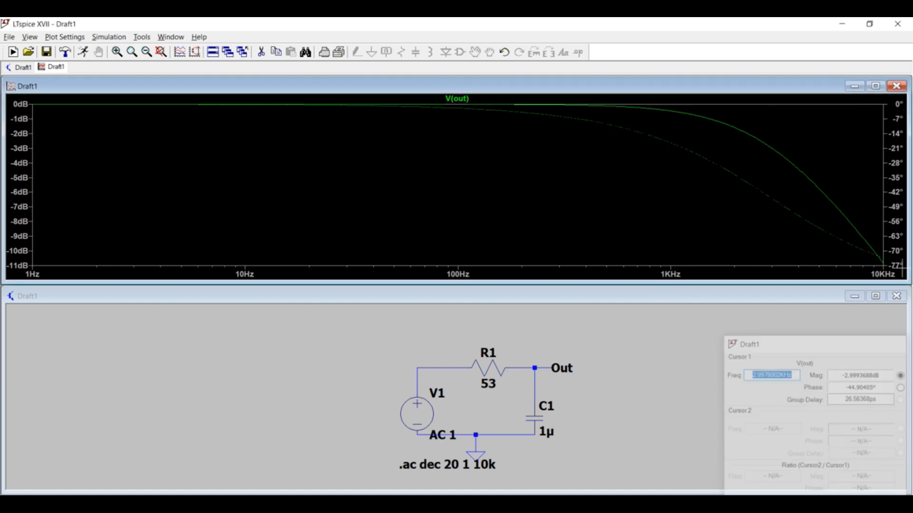
left_click(896, 86)
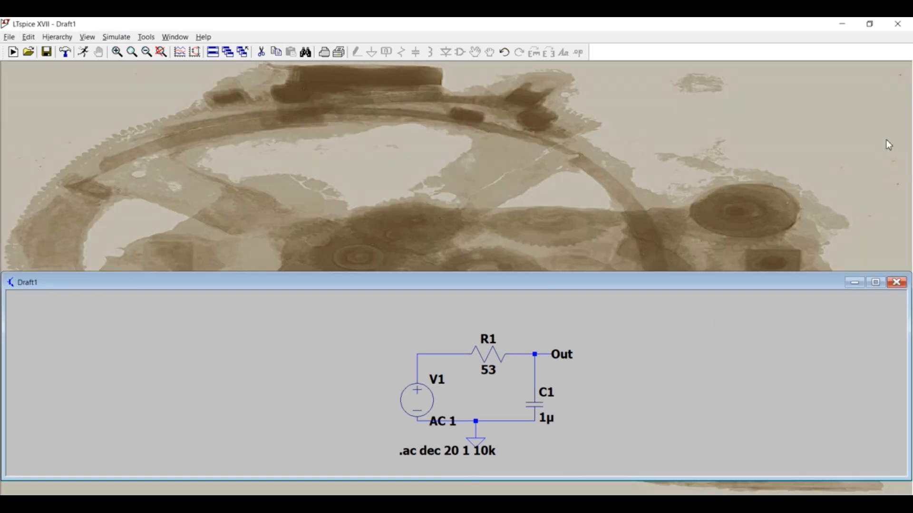
left_click(875, 283)
right_click(534, 255)
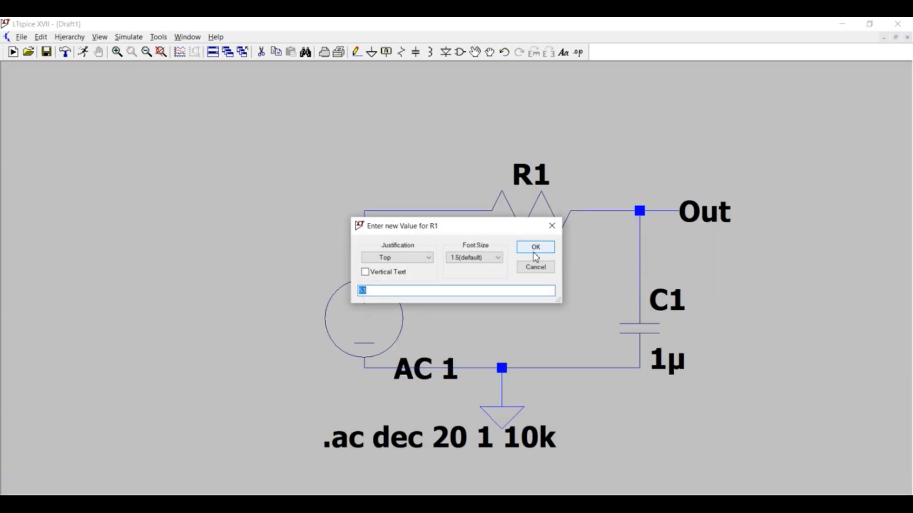
type("2k")
left_click(536, 248)
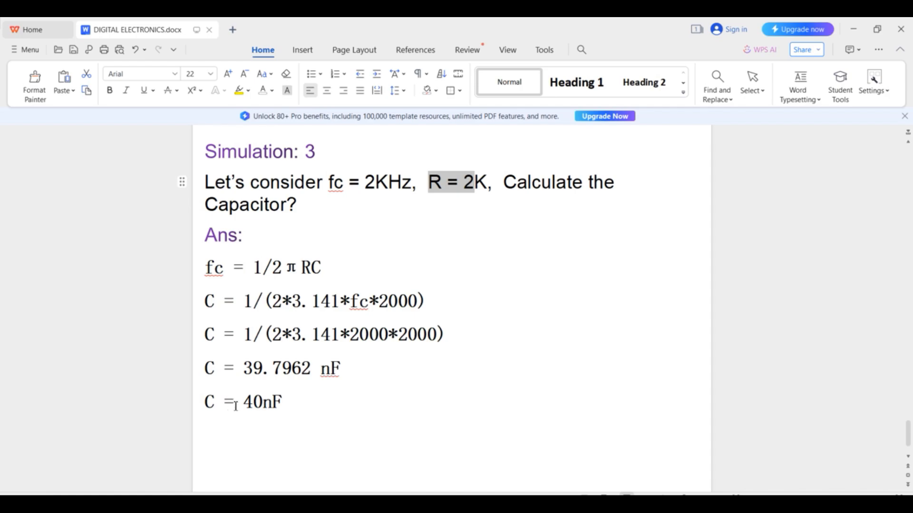
Check the calculated capacitor value under Simulation 3 in the document and set C1 to 40n in LTspice
left_click_drag(243, 403, 283, 403)
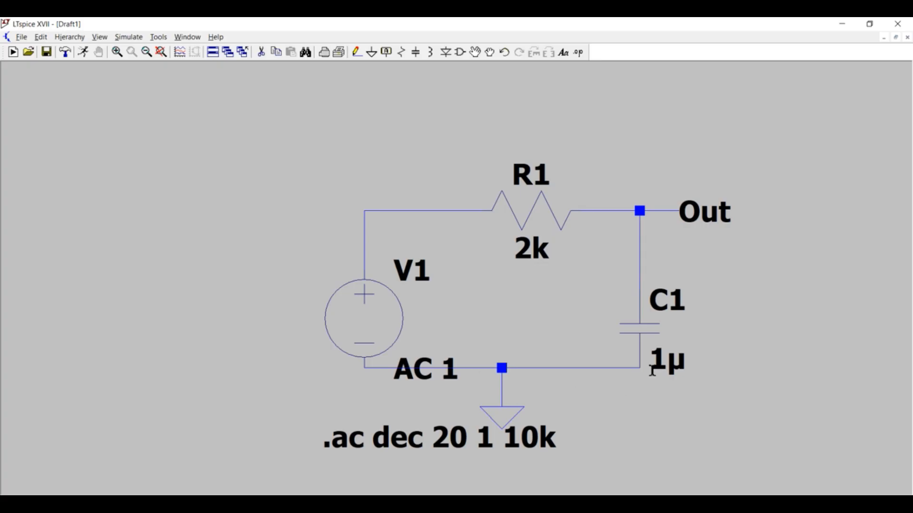
right_click(655, 366)
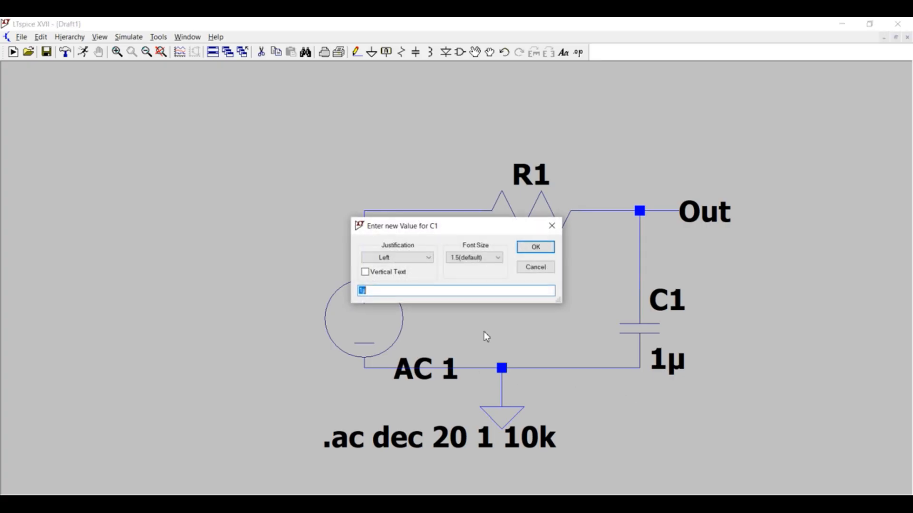
type("40n")
left_click(535, 247)
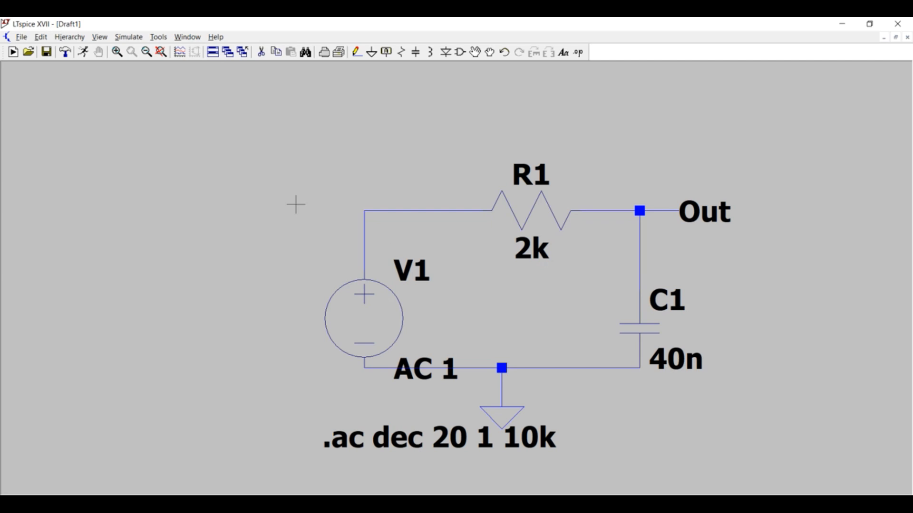
Run the AC analysis with the 2k and 40n values and plot the V(out) trace
left_click(85, 53)
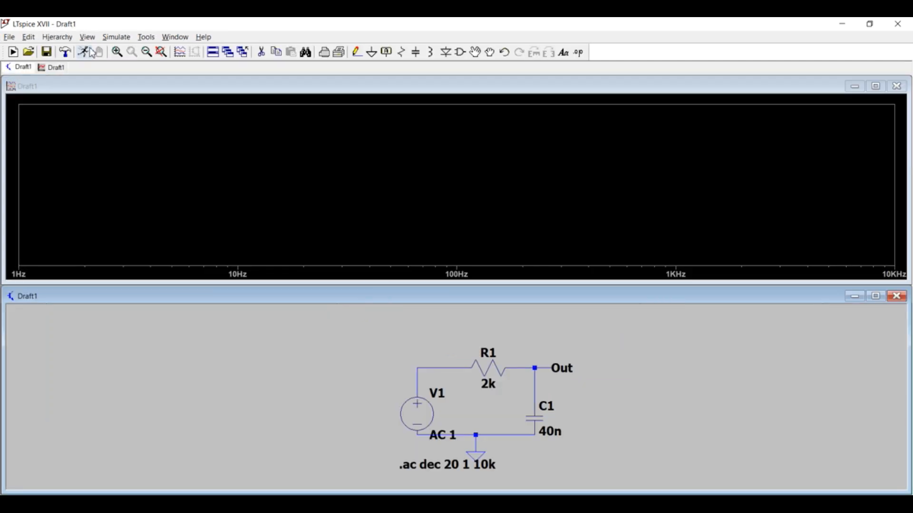
right_click(437, 160)
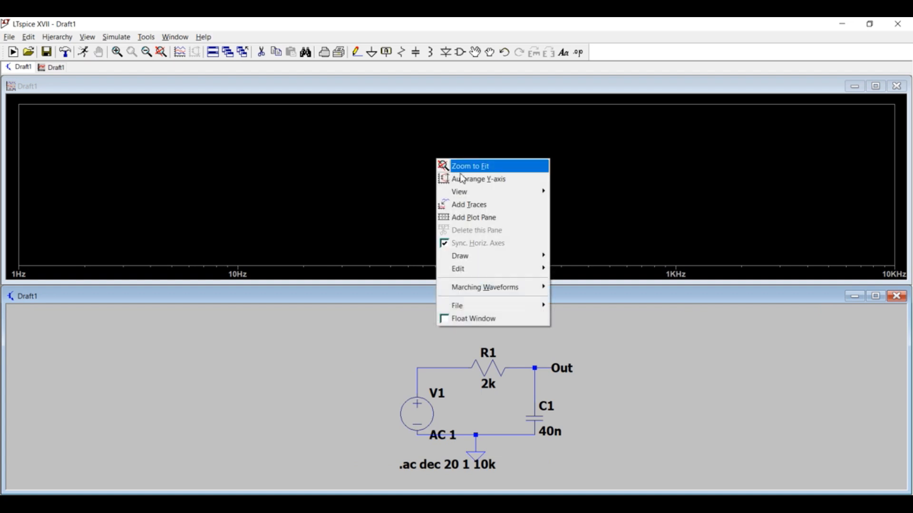
left_click(469, 206)
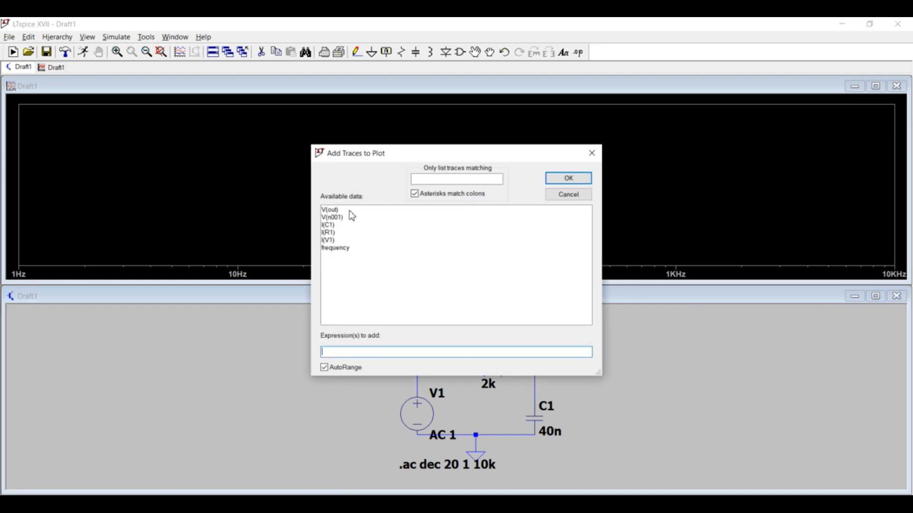
left_click(331, 212)
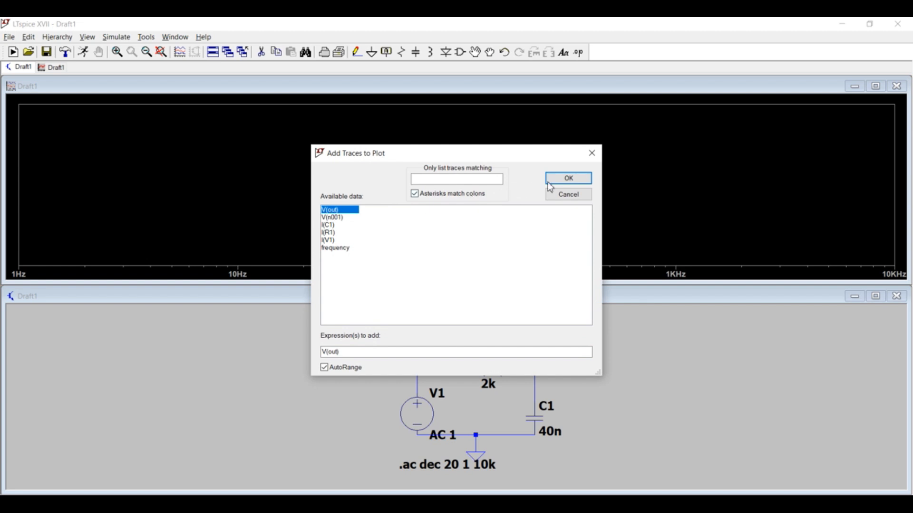
left_click(567, 179)
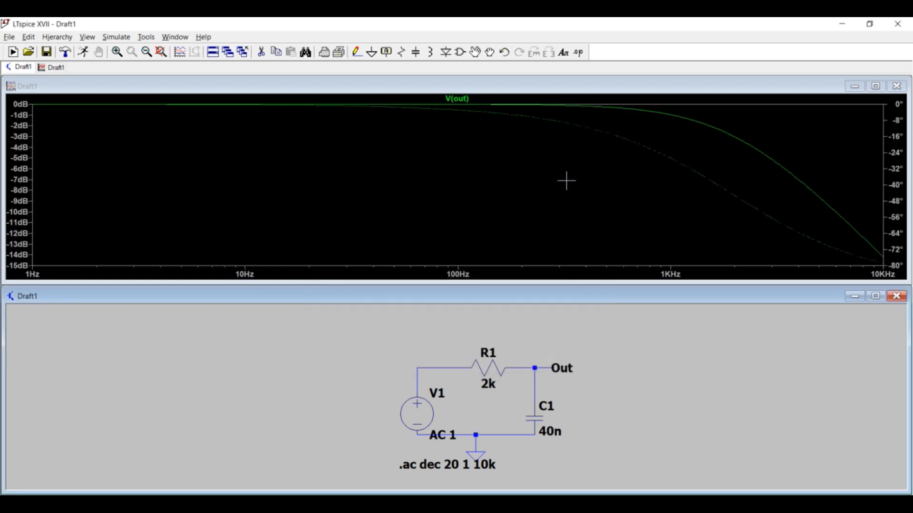
Attach the 1st cursor to the V(out) trace and move it to the point at about -3 dB
right_click(468, 101)
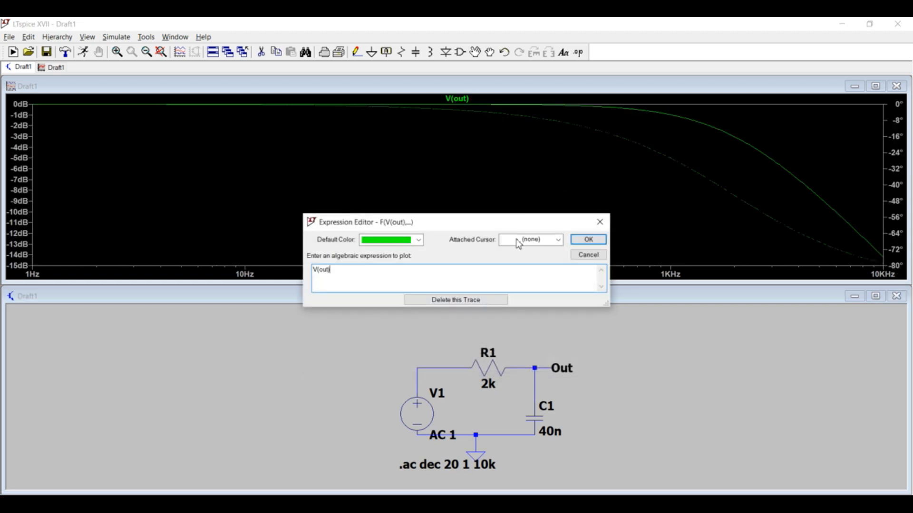
left_click(559, 242)
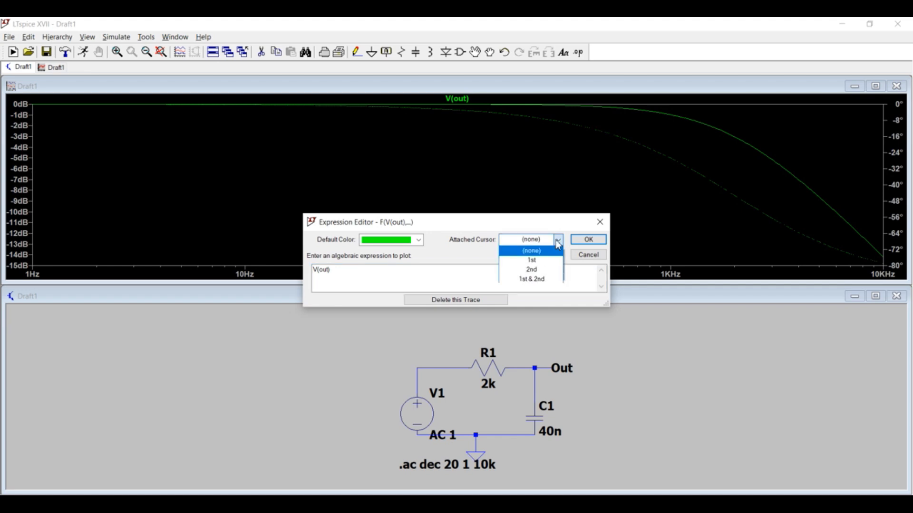
left_click(558, 244)
left_click(558, 243)
left_click(545, 257)
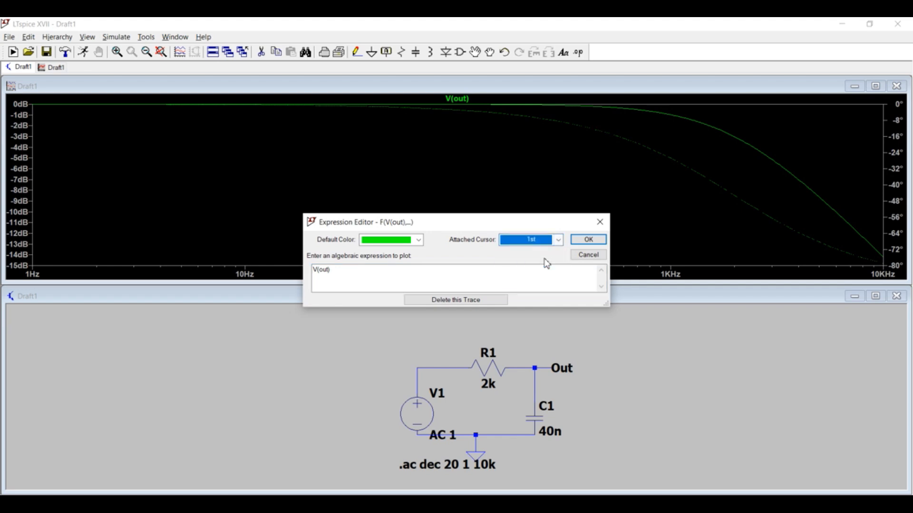
left_click(589, 239)
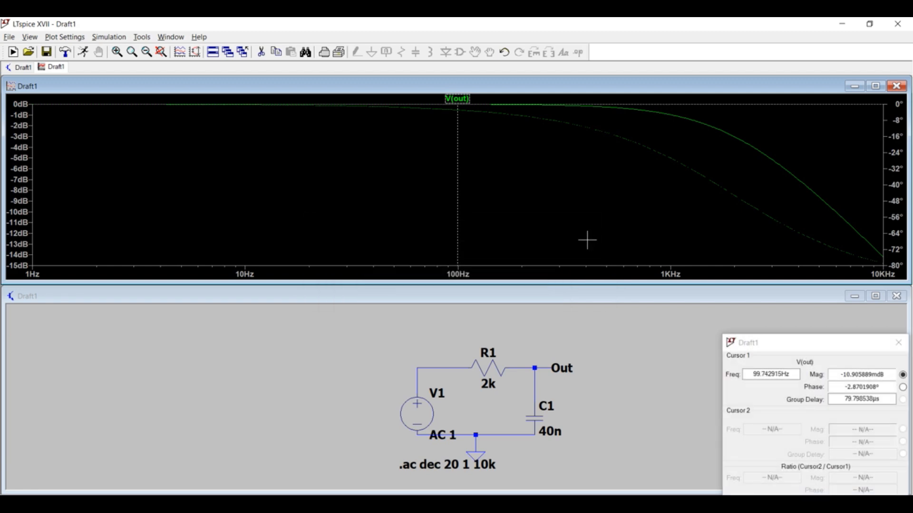
left_click_drag(459, 141, 735, 172)
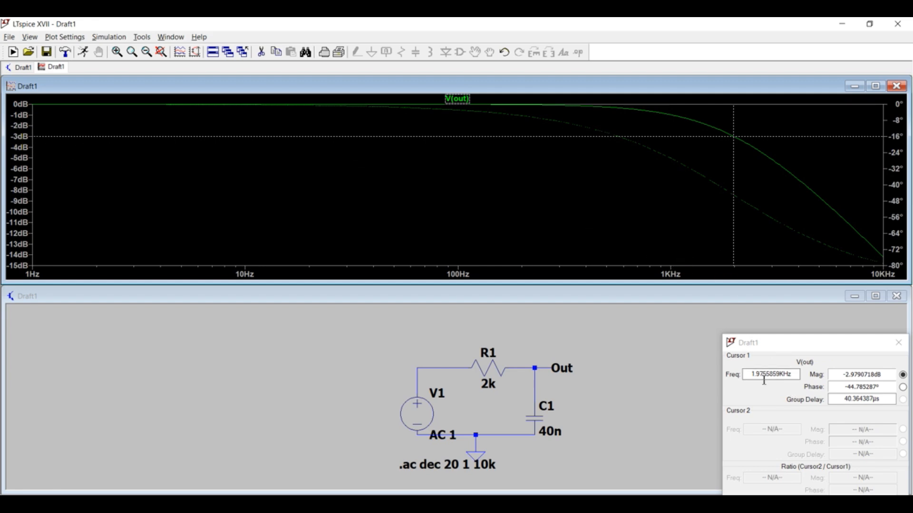
Compare the cursor frequency with the fc given under Simulation 3 in the document, and check the cursor magnitude in LTspice
double_click(795, 373)
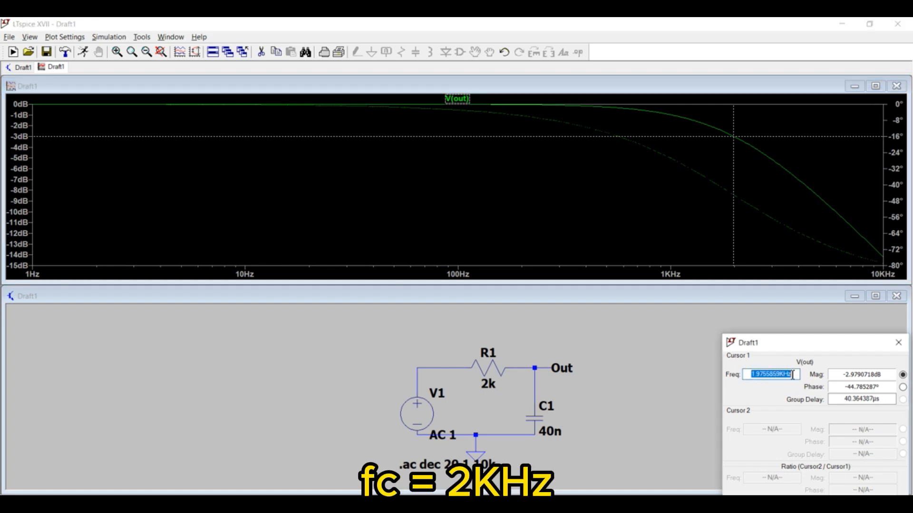
key("alt+Tab")
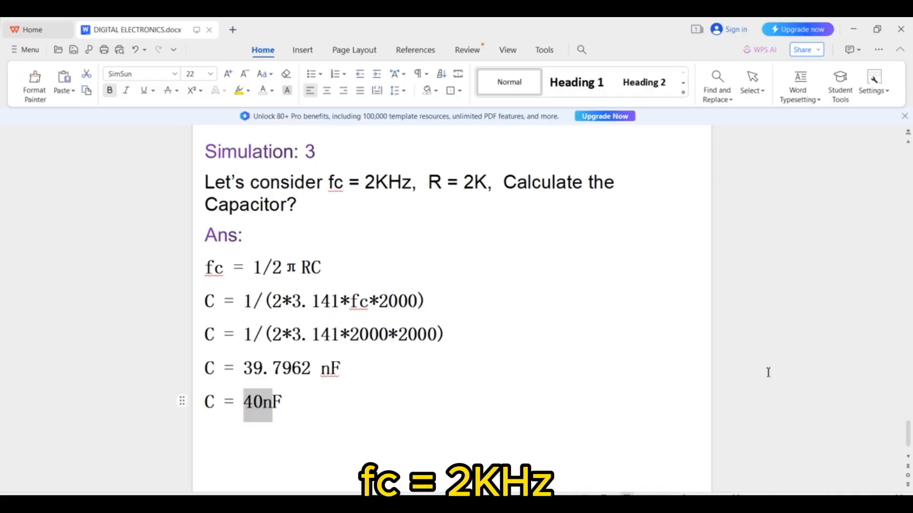
left_click_drag(329, 182, 412, 183)
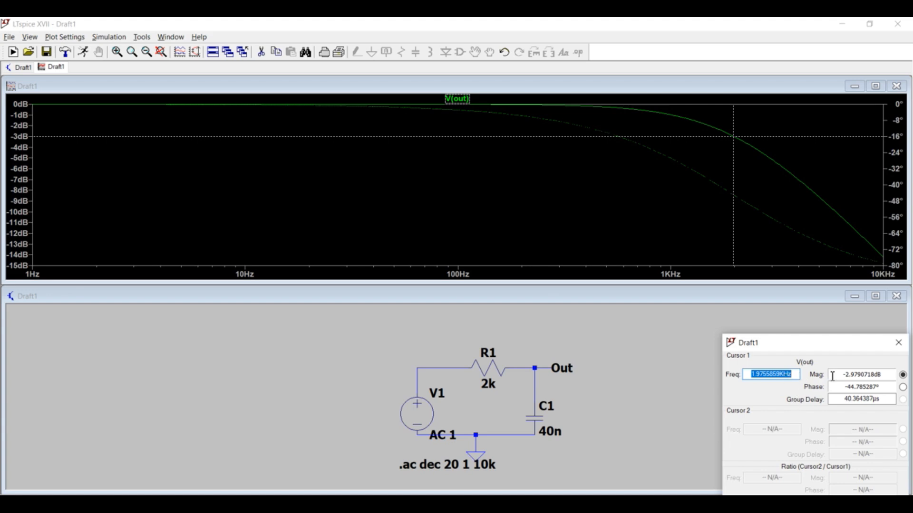
left_click_drag(840, 375, 890, 375)
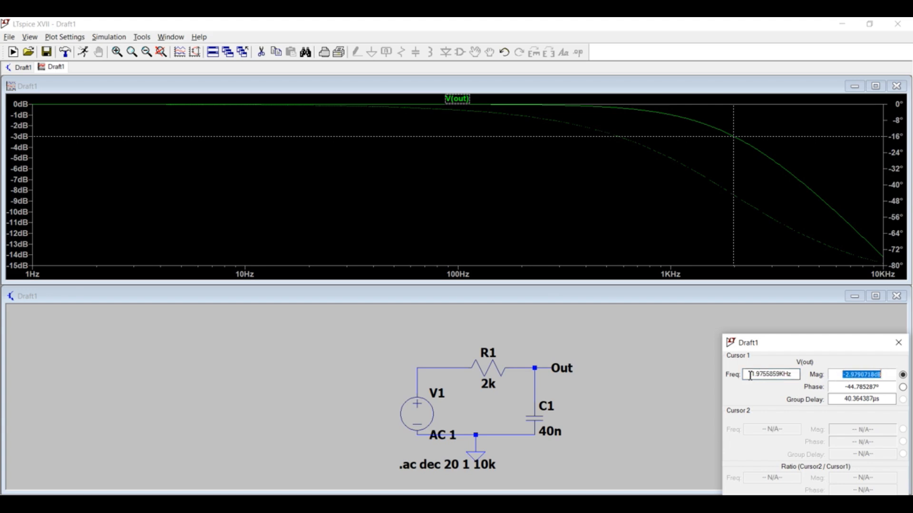